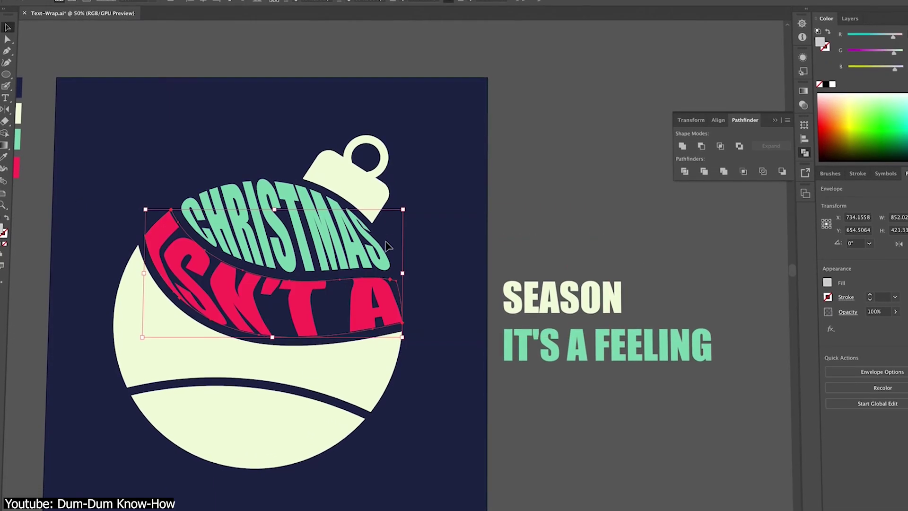
Warp SEASON into the ornament's lower band, shift the sun group left, and select the Stay Golden lettering
shift+click(502, 304)
key(ctrl+alt+c)
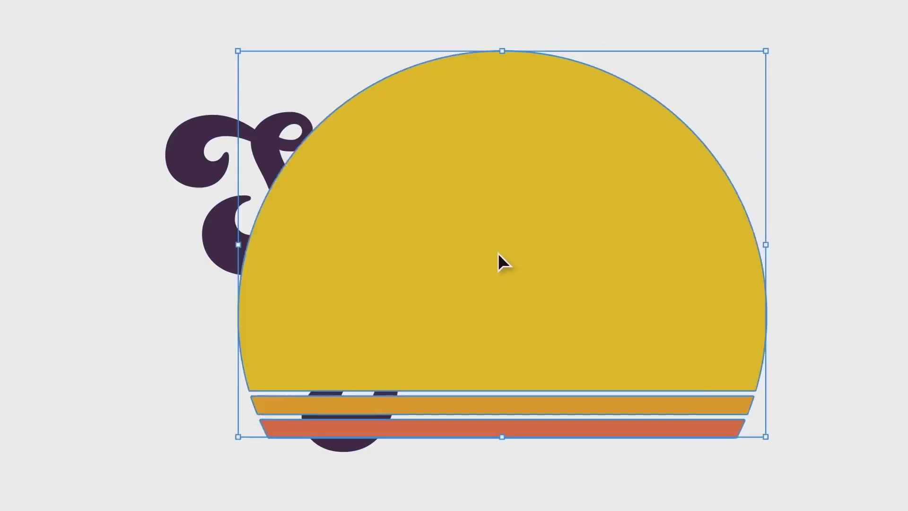
drag(500, 260, 454, 261)
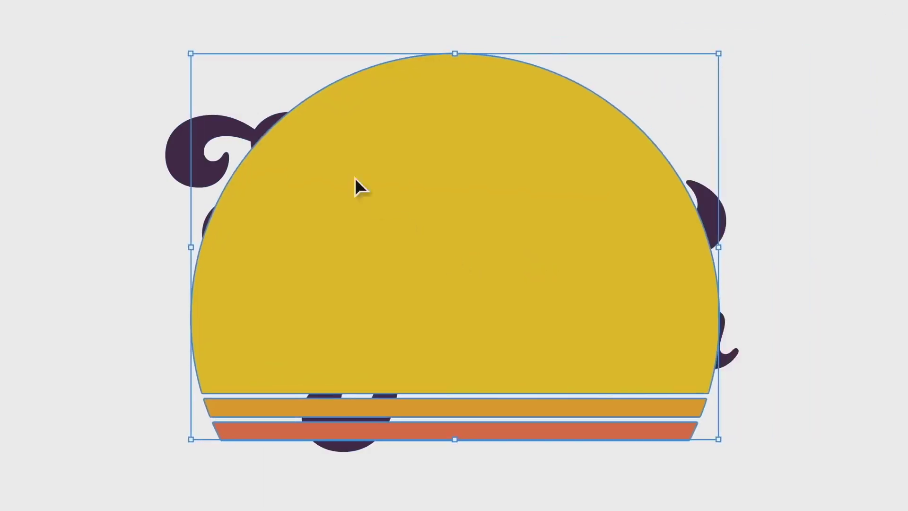
right_click(347, 171)
mouse_move(432, 324)
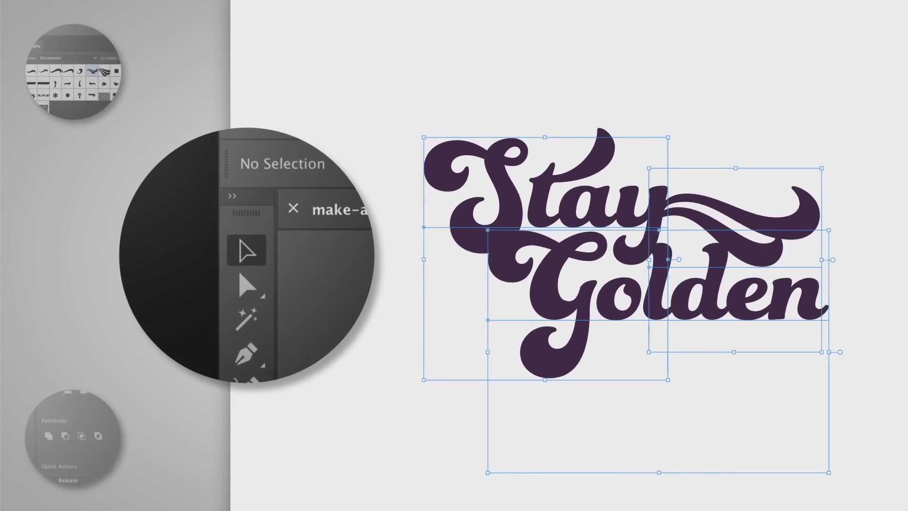
key(super+a)
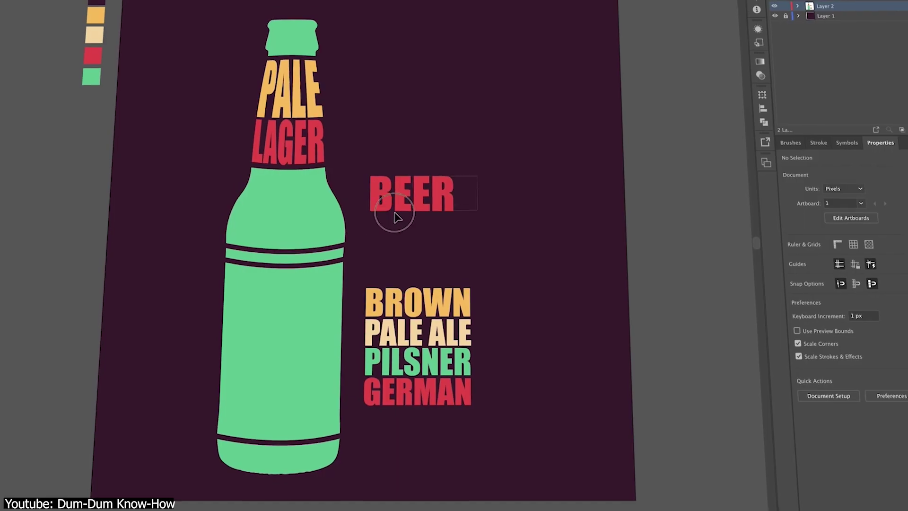
Envelope-distort BEER into the bottle neck shape with Make with Top Object
click(396, 208)
shift+click(318, 208)
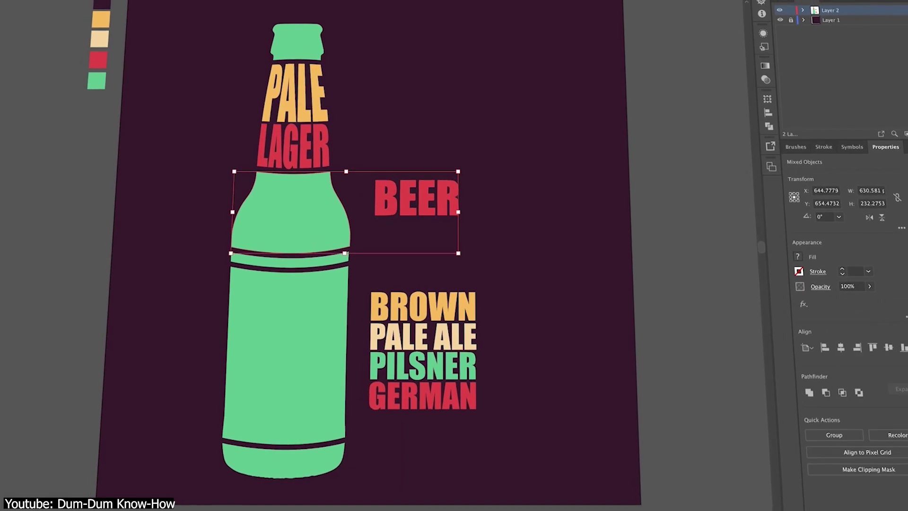
click(19, 1)
mouse_move(62, 146)
click(162, 169)
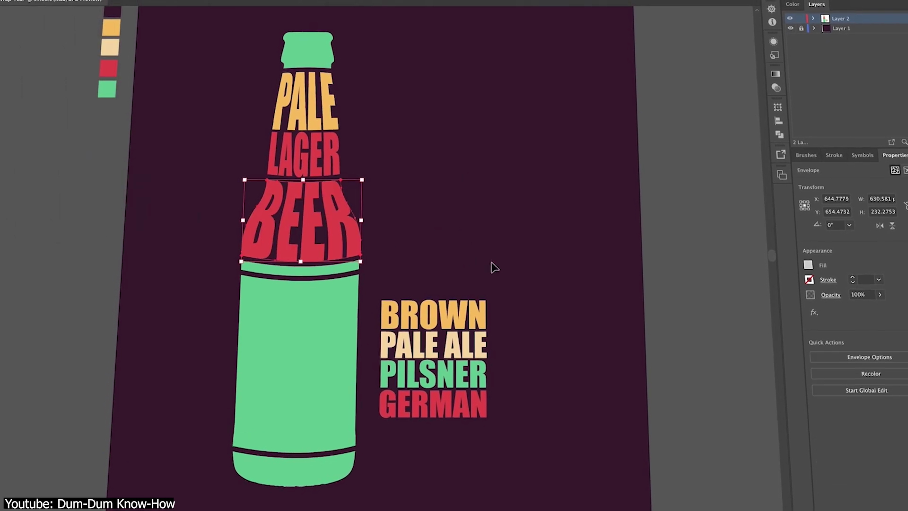
Warp the BROWN, PALE ALE, PILSNER, GERMAN list into the bottle body, then deselect
click(327, 318)
shift+click(433, 344)
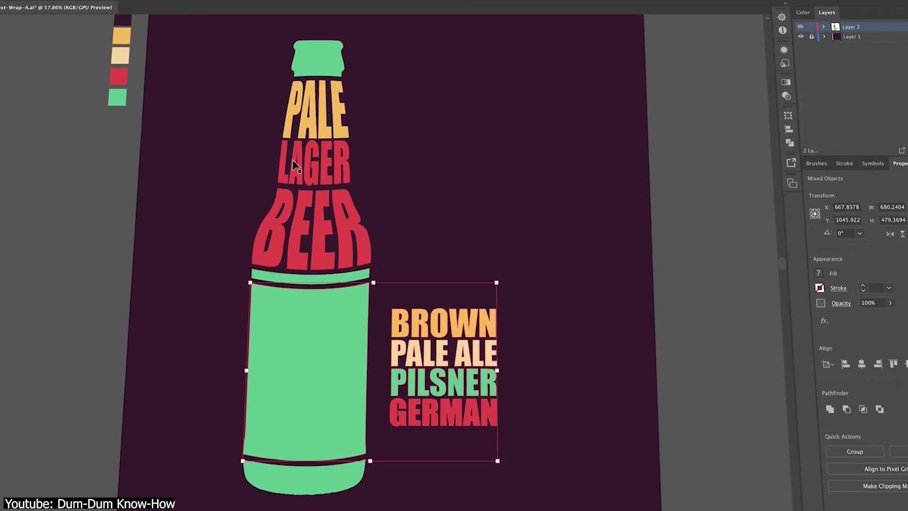
click(60, 1)
mouse_move(76, 203)
click(166, 179)
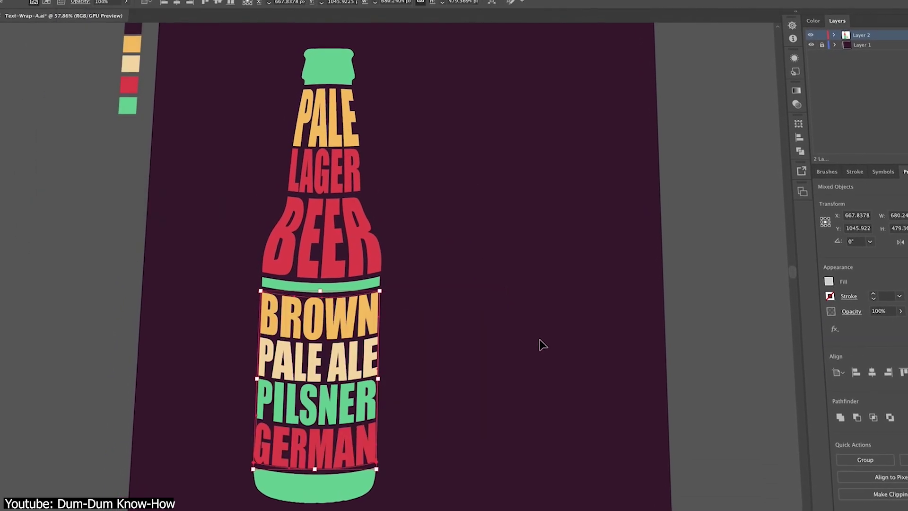
click(502, 321)
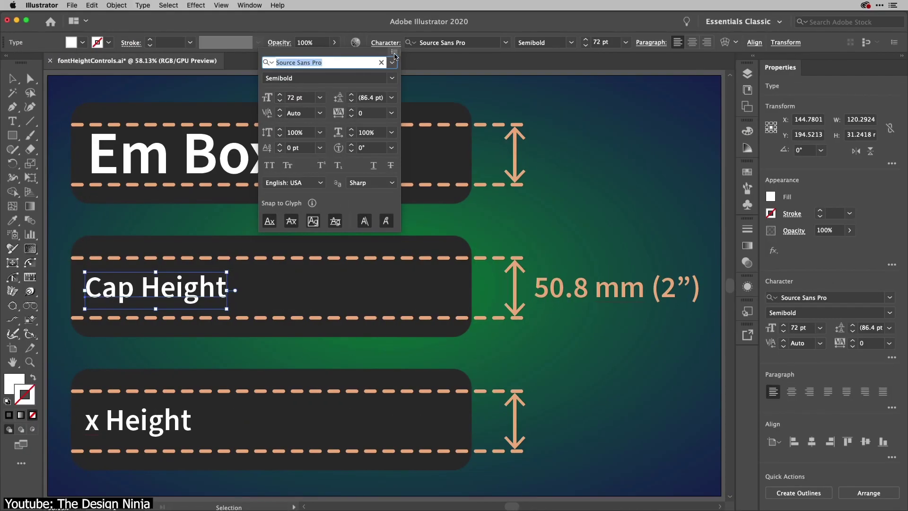
Enable Show Font Height Options and size the Cap Height label at 144 pt by cap height
click(394, 54)
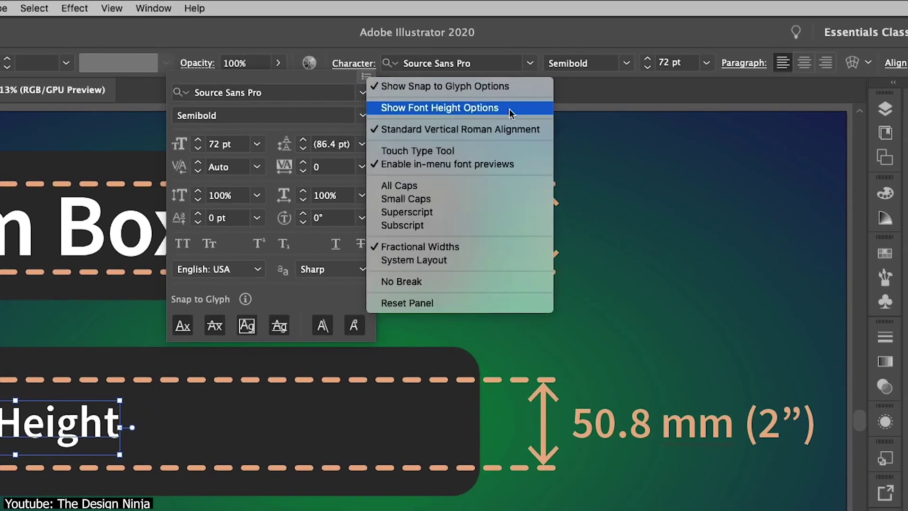
click(509, 113)
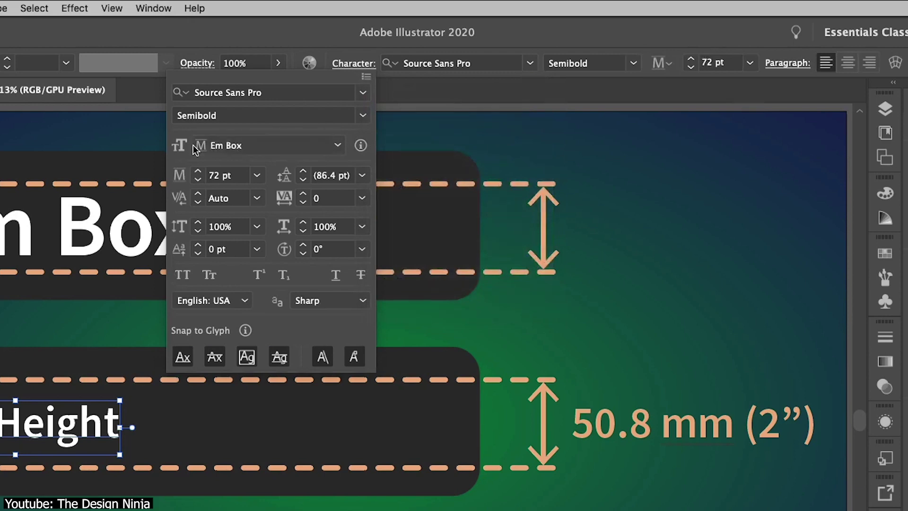
click(294, 146)
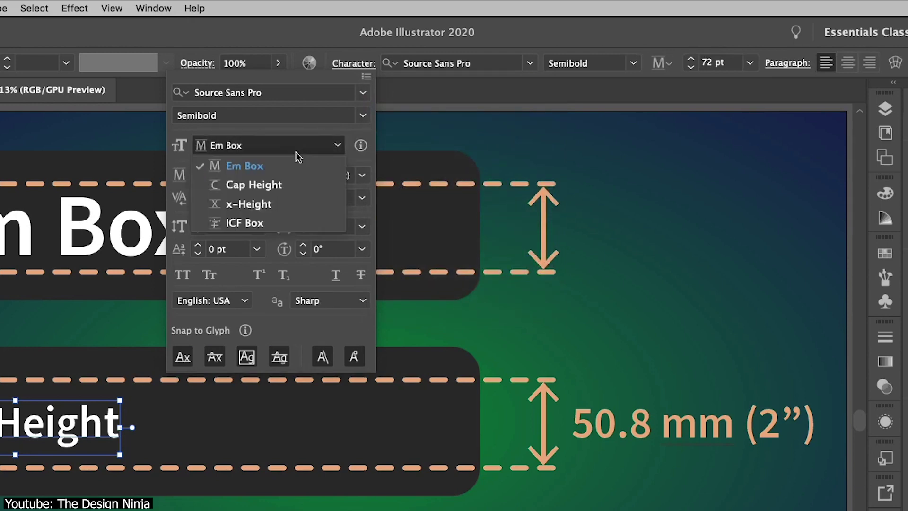
click(297, 186)
text(144)
key(Return)
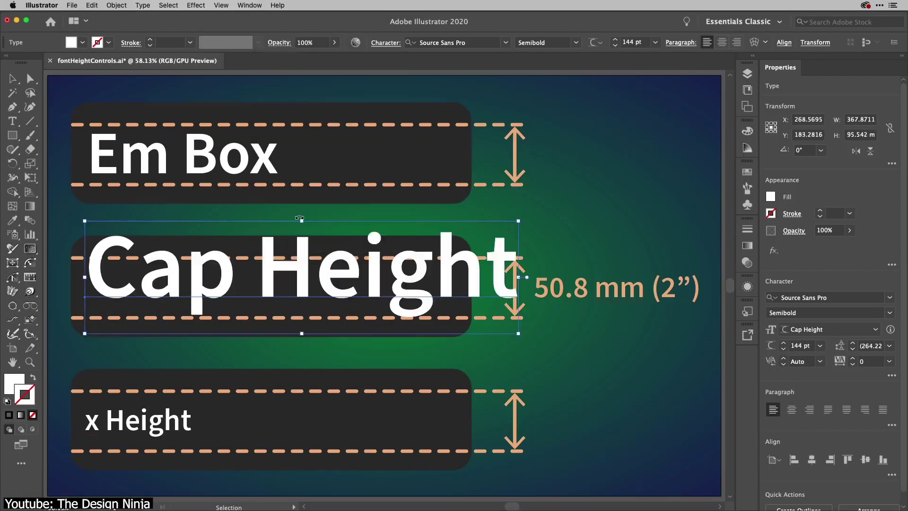
Move Cap Height into its band, then set x Height to 144 pt and reposition it
drag(269, 259, 263, 279)
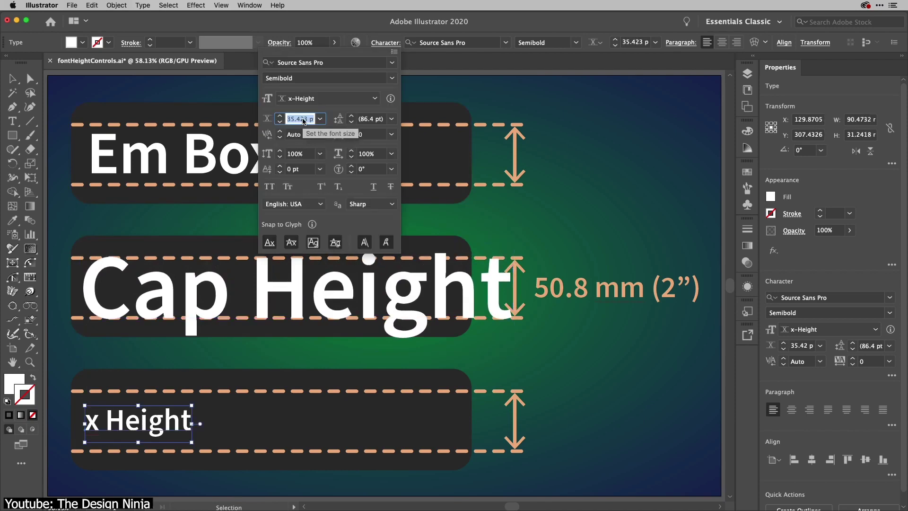
text(144)
key(Return)
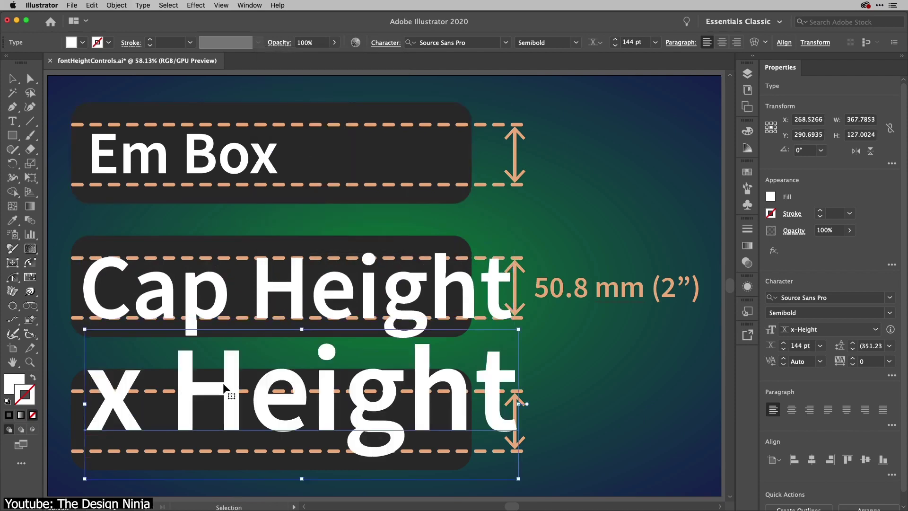
drag(189, 389, 198, 408)
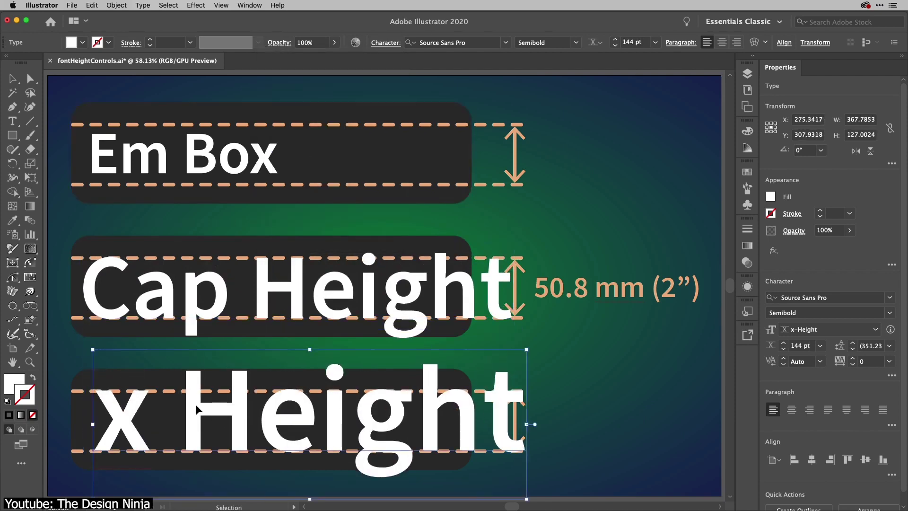
click(391, 43)
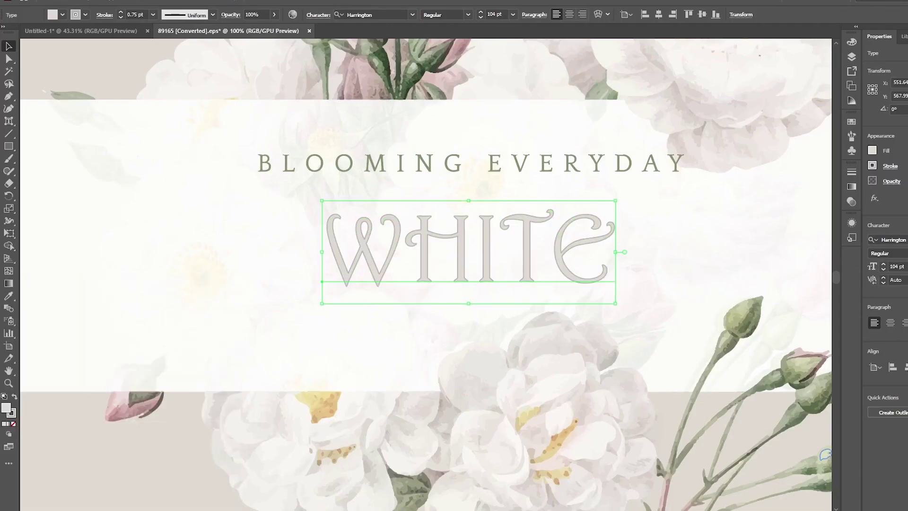
With the Touch Type tool, nudge WHITE's final E slightly right and upward
click(478, 245)
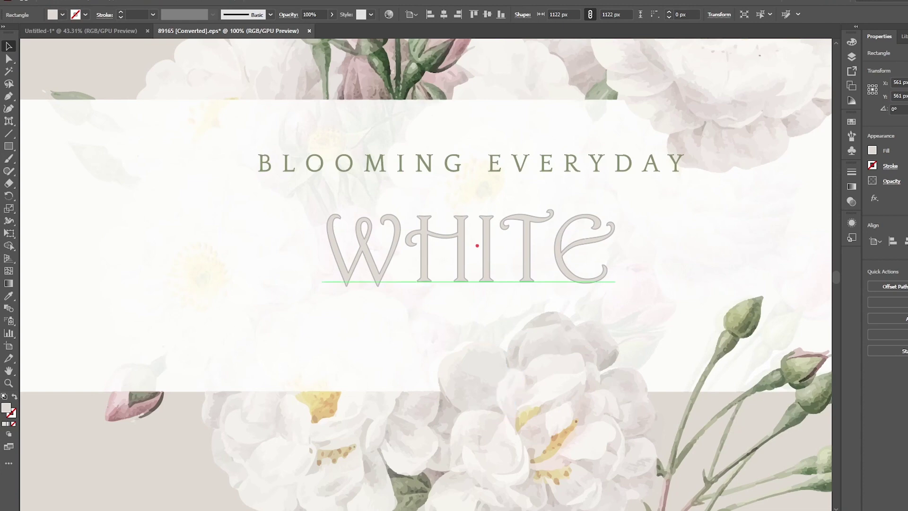
click(608, 276)
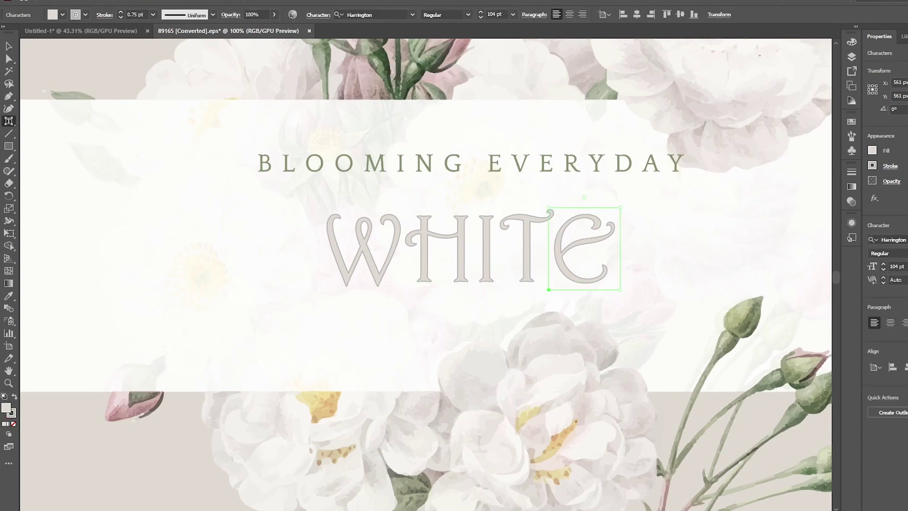
drag(611, 279, 615, 277)
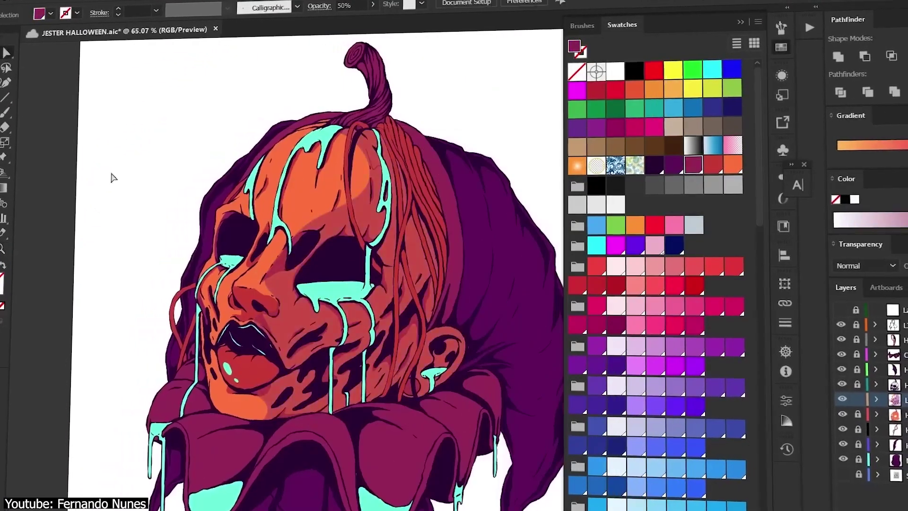
Paint a white highlight stroke across the boy's face
scroll(272, 395, up, 4)
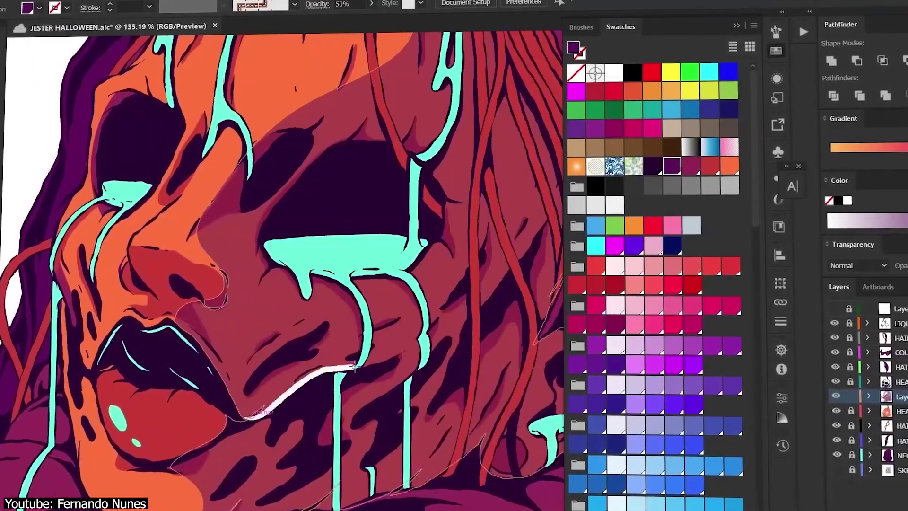
drag(351, 428, 443, 337)
scroll(446, 179, right, 3)
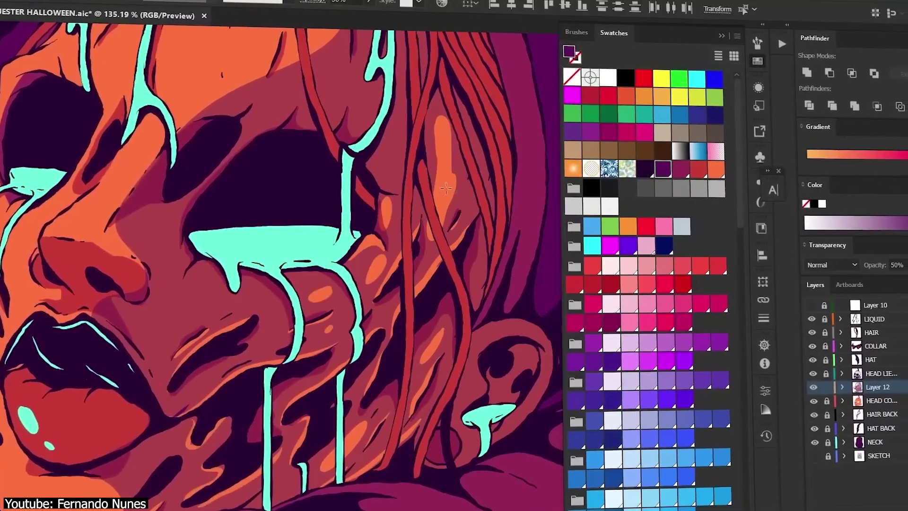
Paste in Back, select the face compound path, and brush a highlight around the chin and cheek
right_click(341, 254)
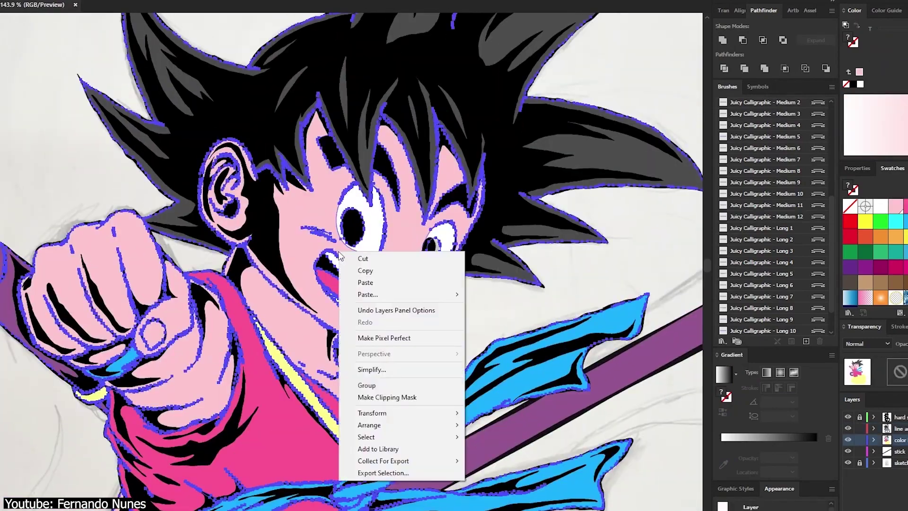
mouse_move(445, 257)
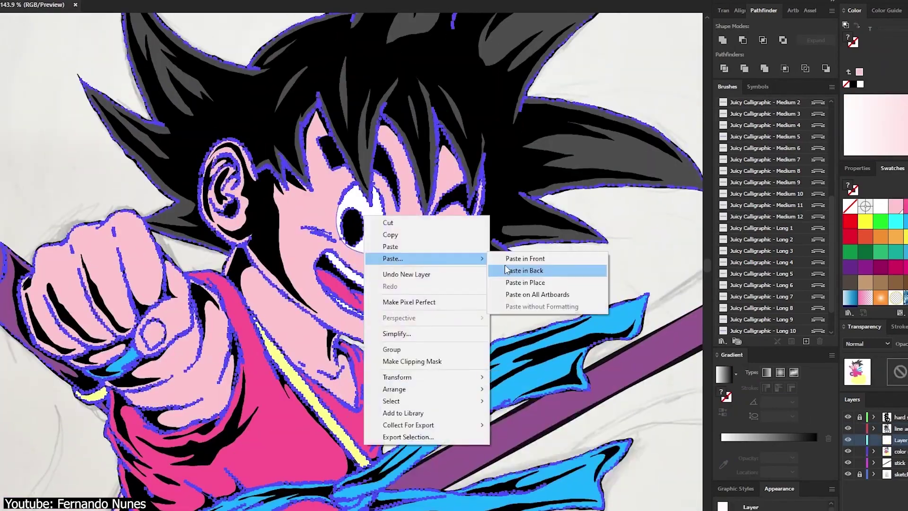
click(531, 270)
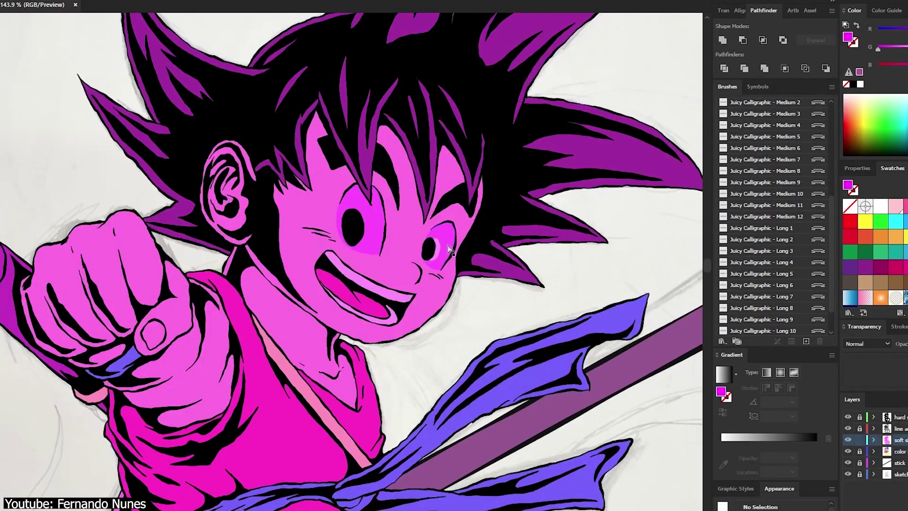
click(448, 250)
scroll(377, 227, up, 3)
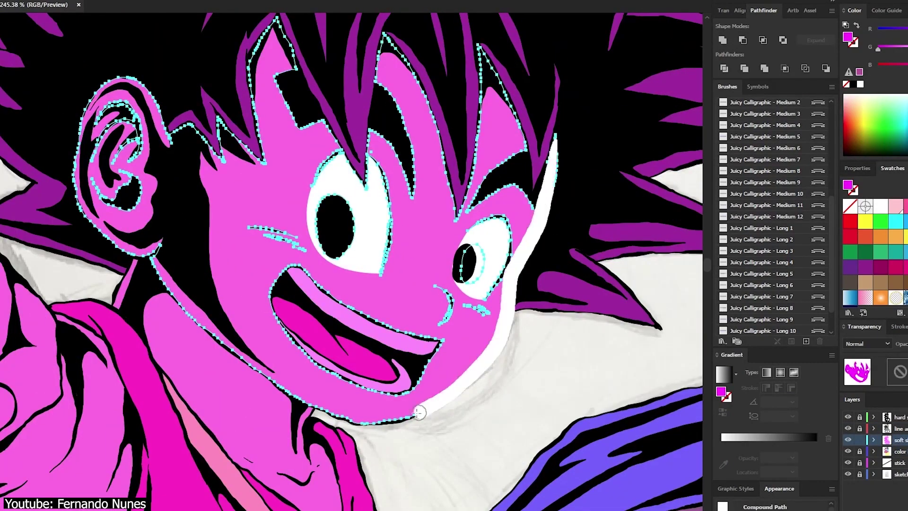
drag(419, 413, 141, 81)
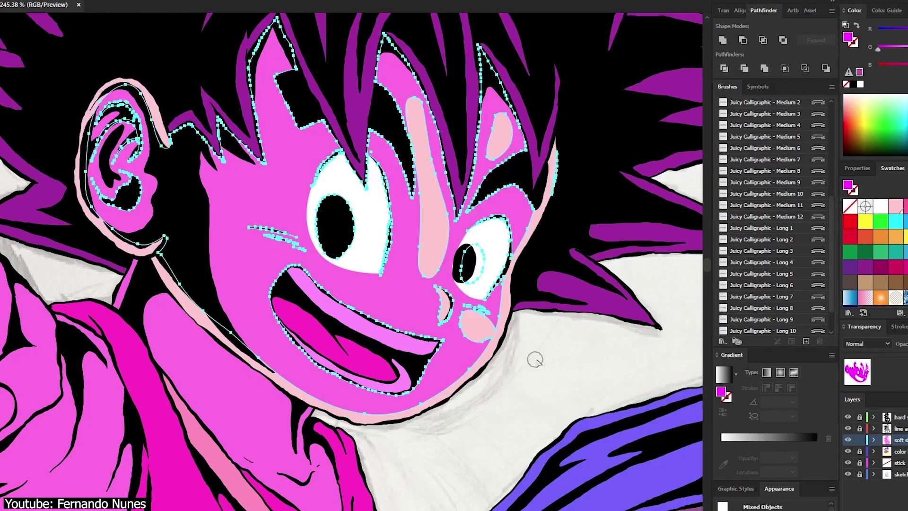
click(536, 361)
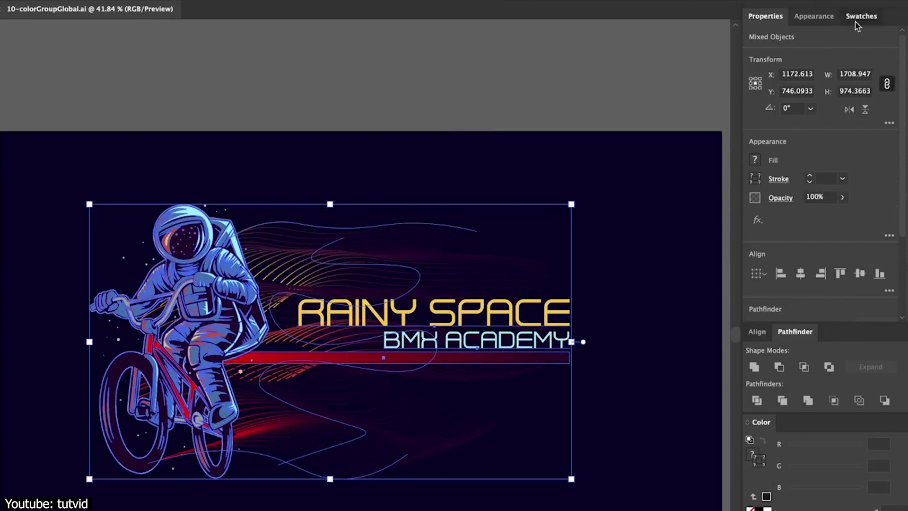
Float the Swatches panel and save the selected artwork's colours as New Color Group, Color Group 1
click(857, 26)
drag(858, 19, 38, 56)
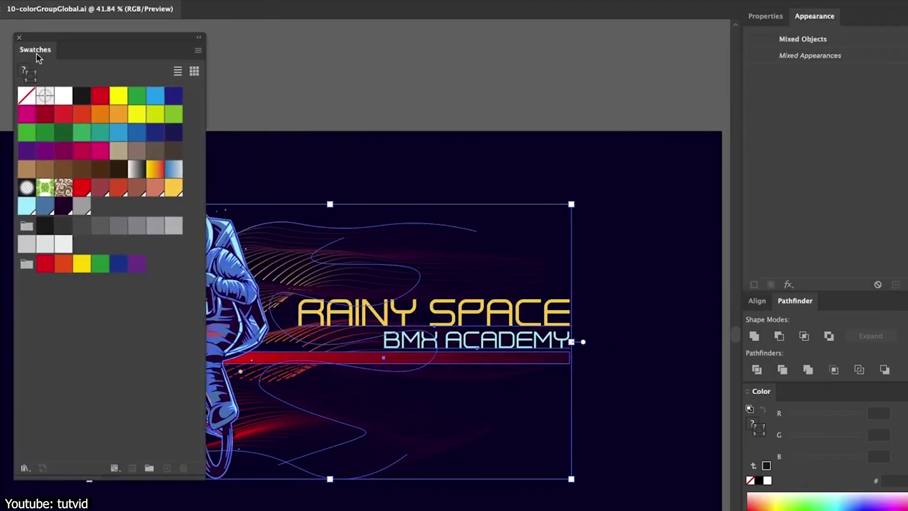
click(198, 51)
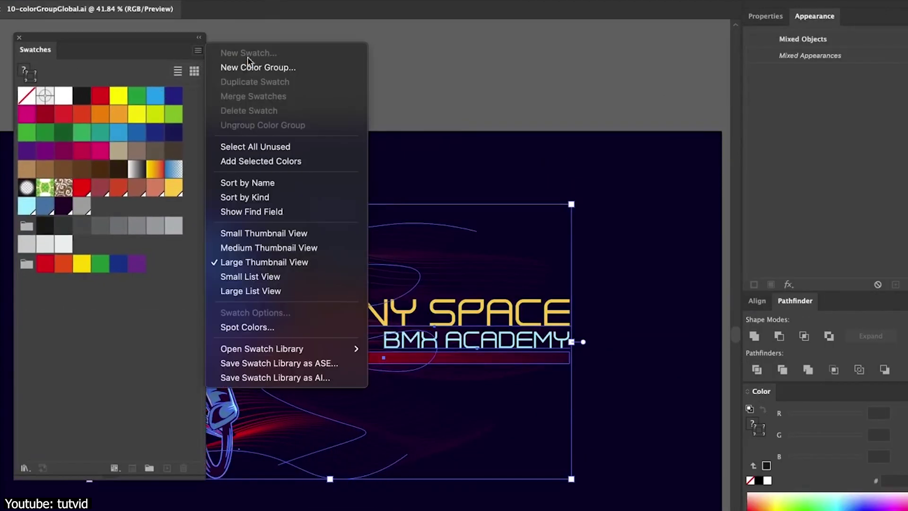
click(265, 68)
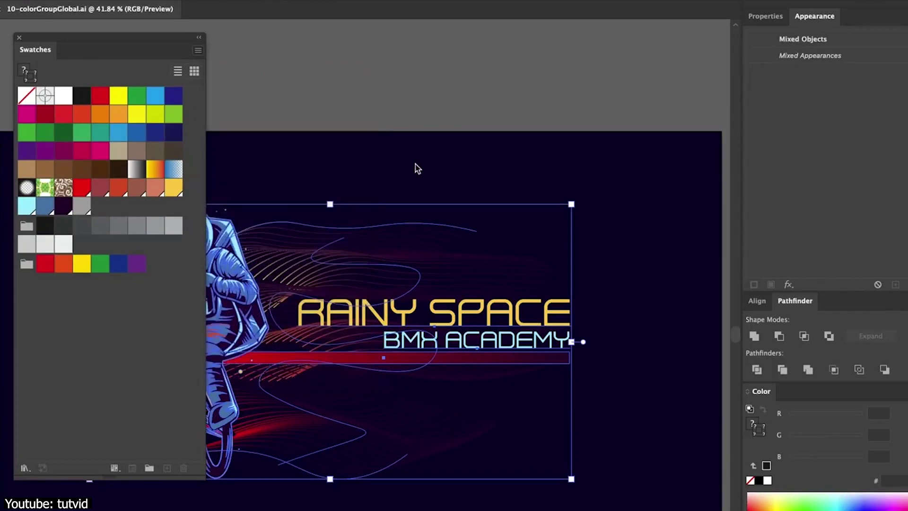
click(597, 438)
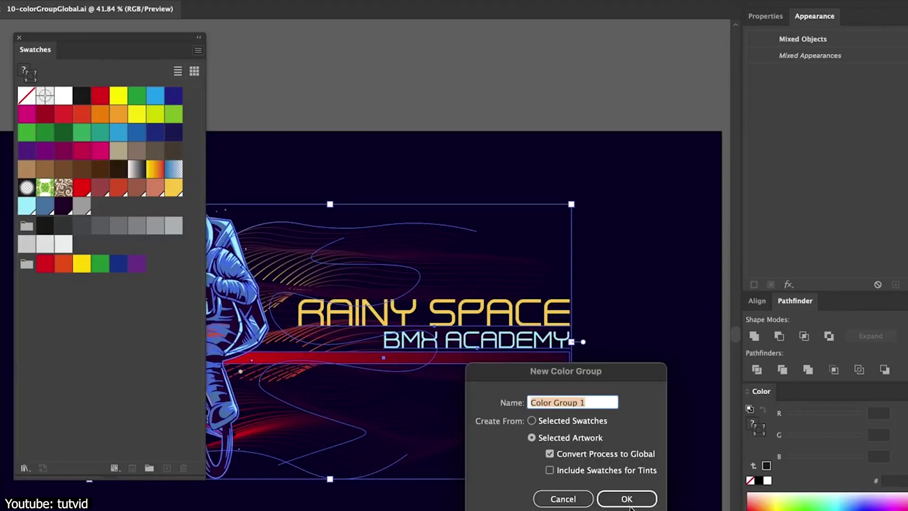
click(627, 500)
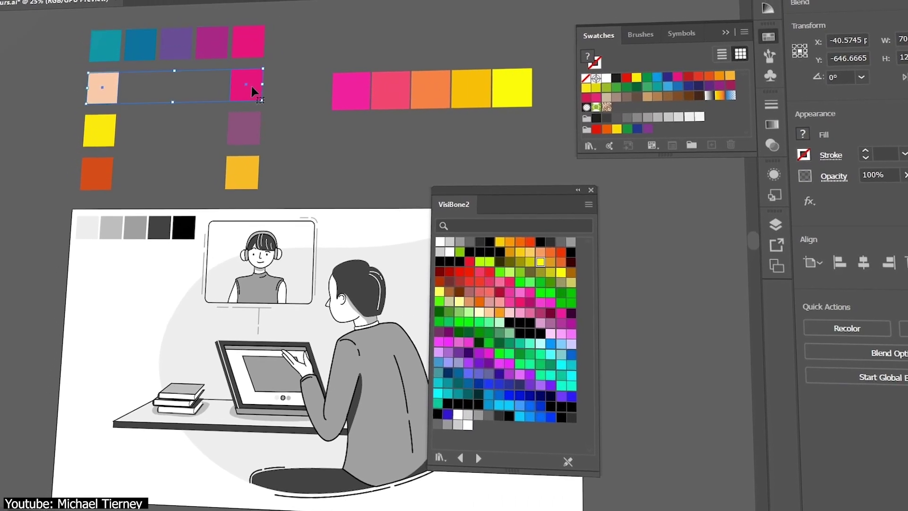
Blend the peach-to-magenta and orange-to-yellow square pairs into stepped rows
drag(76, 126, 278, 138)
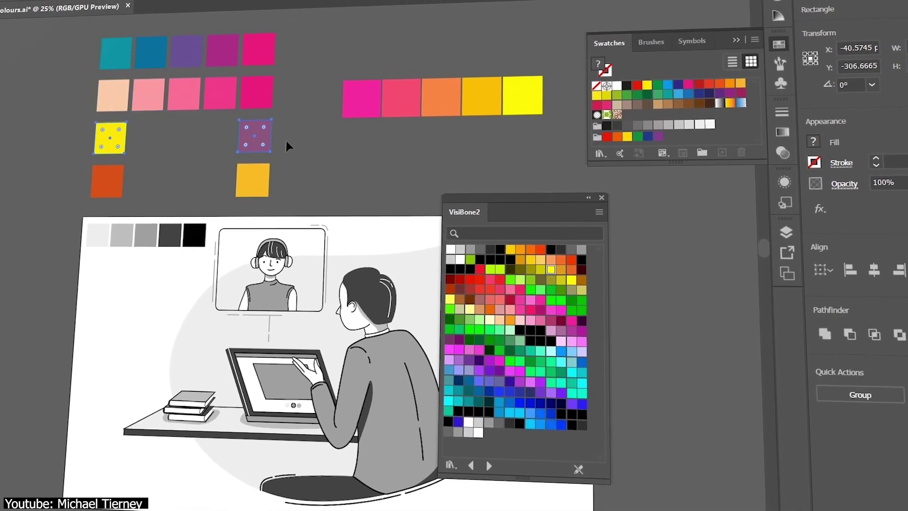
key(ctrl+alt+b)
drag(67, 193, 279, 173)
key(ctrl+alt+b)
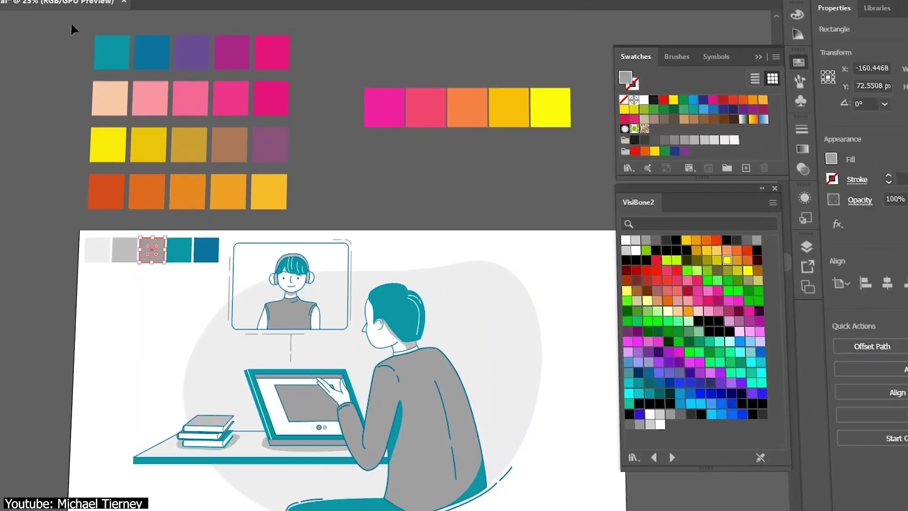
Select objects with the same fill, then the same stroke, recolouring them purple and pink
click(78, 1)
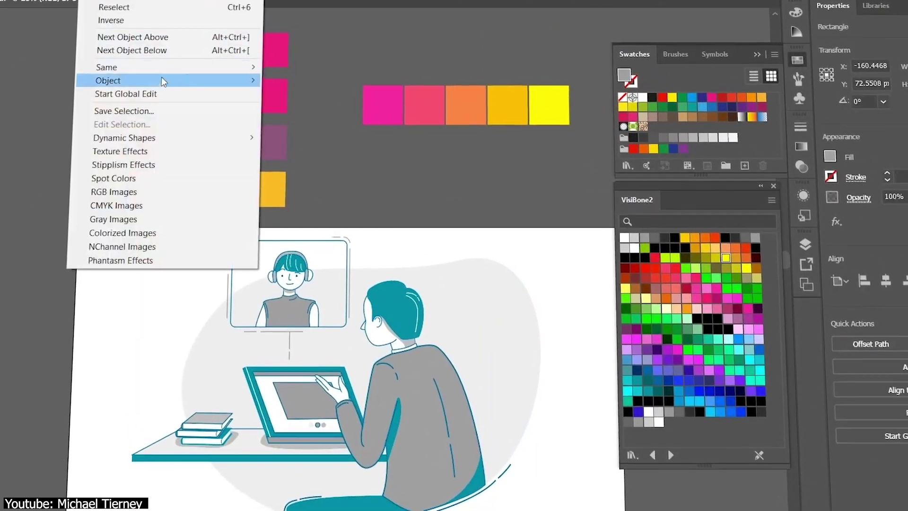
click(303, 117)
click(198, 35)
click(78, 2)
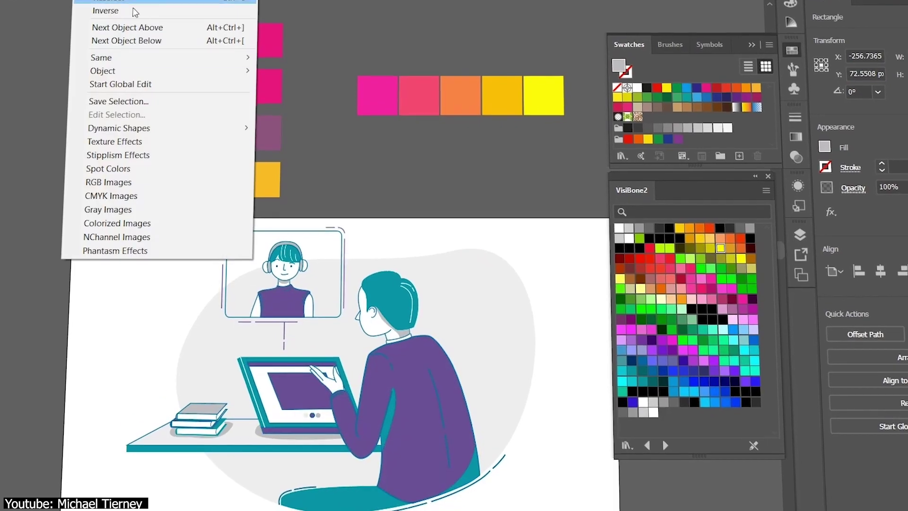
click(324, 136)
click(260, 36)
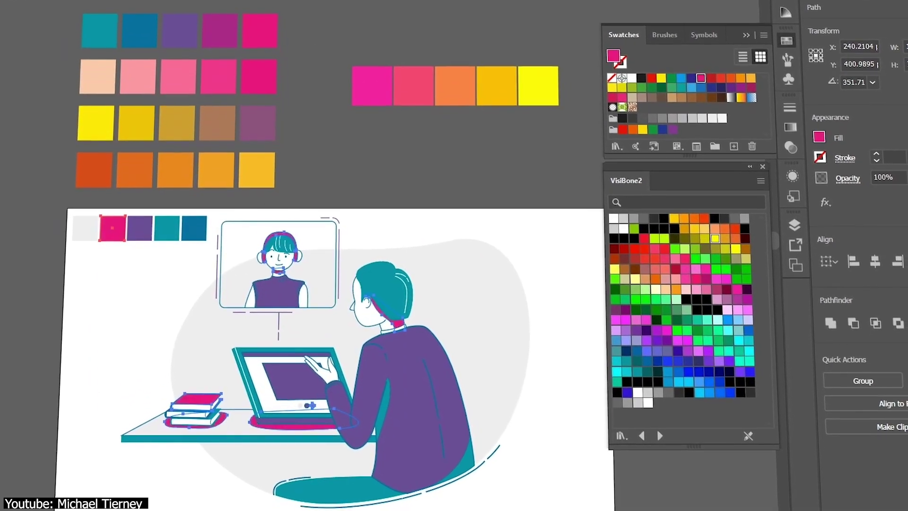
Select all light grey objects and recolour them, trying magenta, purple, then blue
click(85, 228)
click(78, 1)
click(325, 115)
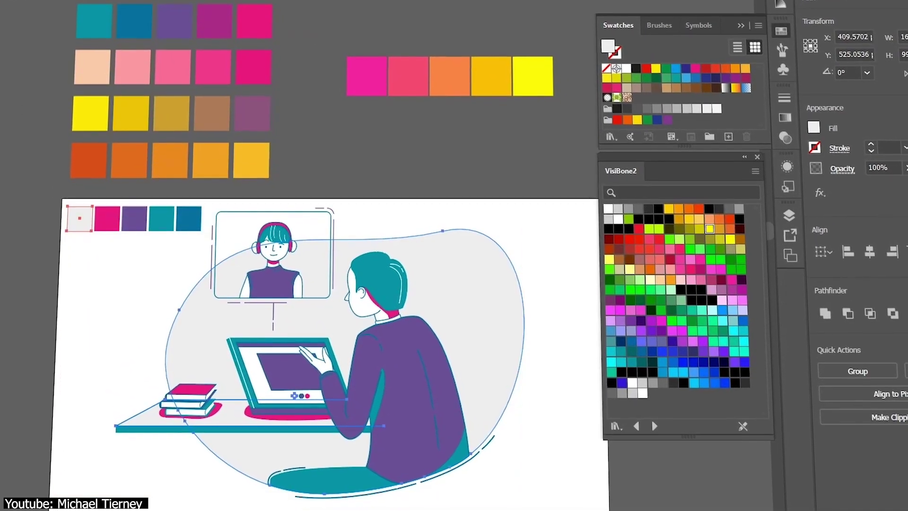
click(215, 19)
click(170, 18)
click(123, 18)
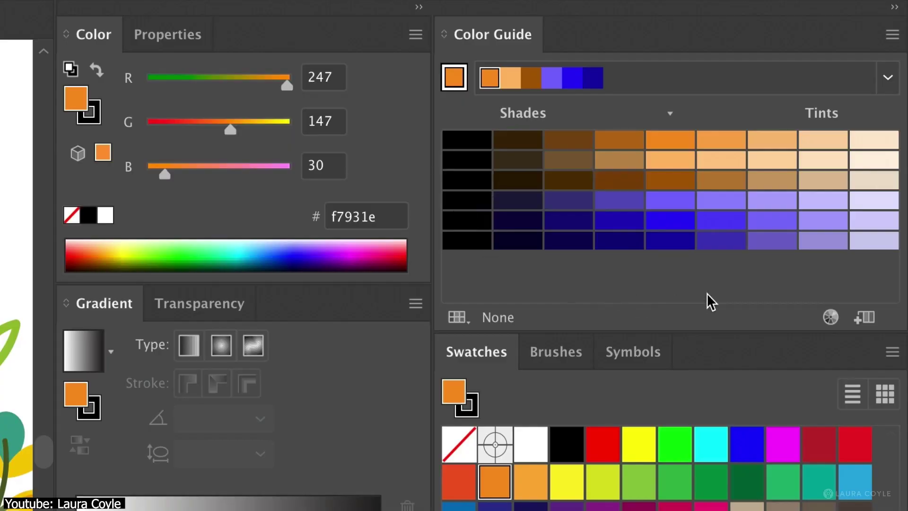
Raise the Color Guide Options steps to 20
click(892, 34)
click(874, 110)
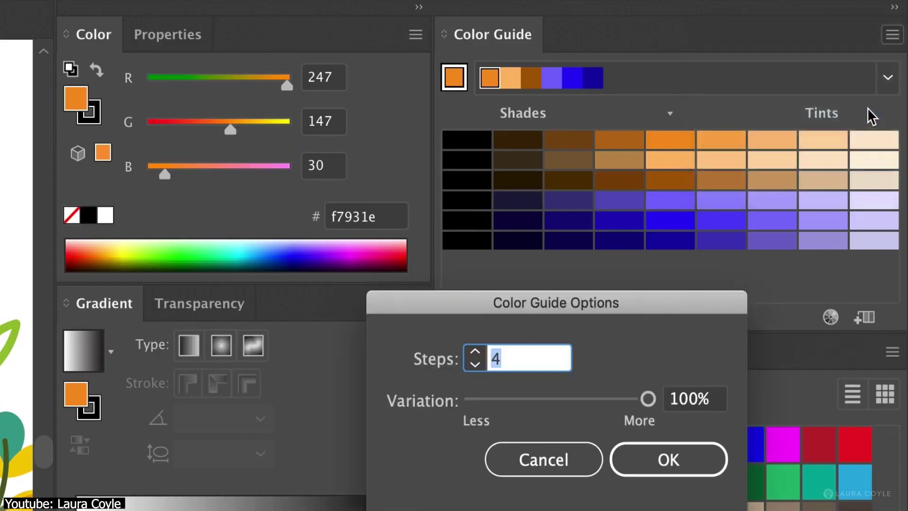
drag(473, 349, 479, 364)
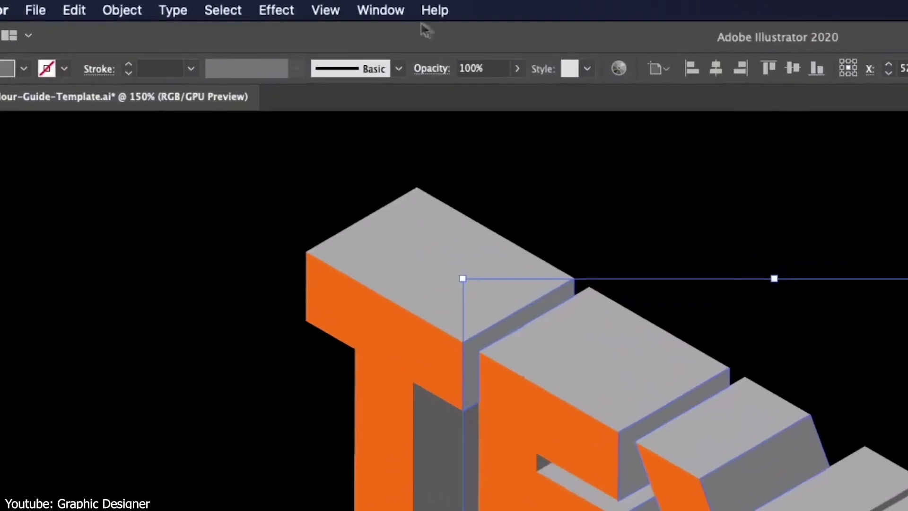
Show the Color Guide and try green, crimson, brown and tan before settling on orange f7931e
click(379, 11)
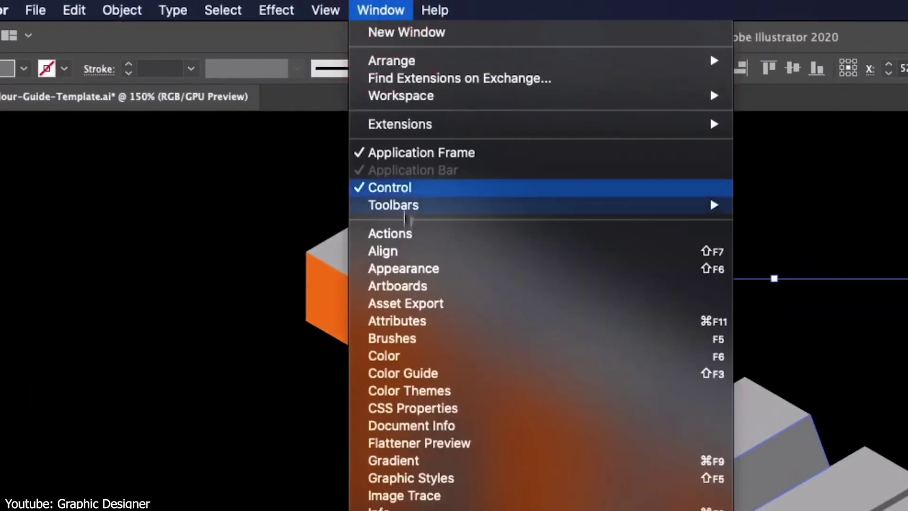
click(411, 373)
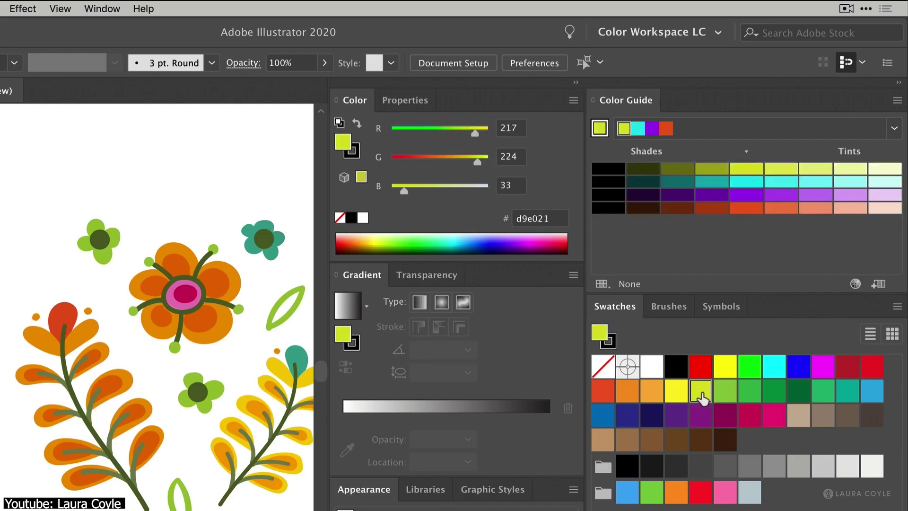
click(754, 396)
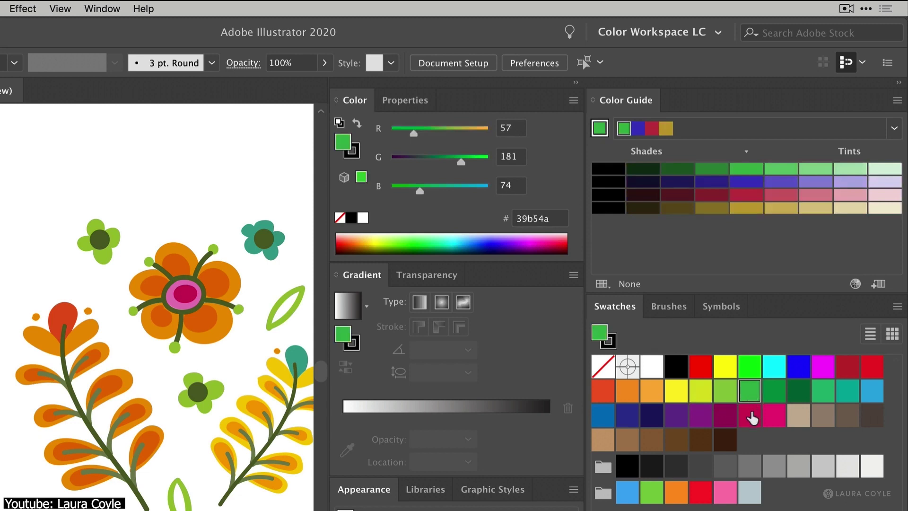
click(750, 415)
click(676, 440)
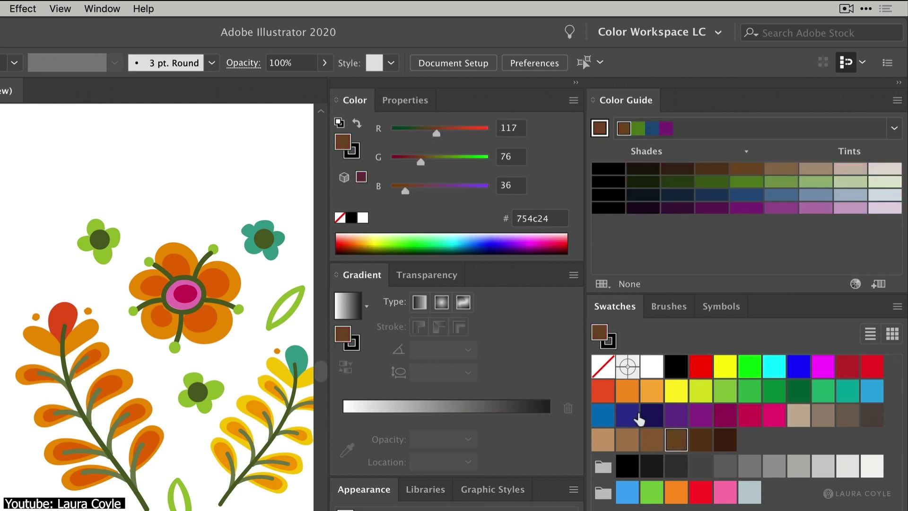
click(604, 439)
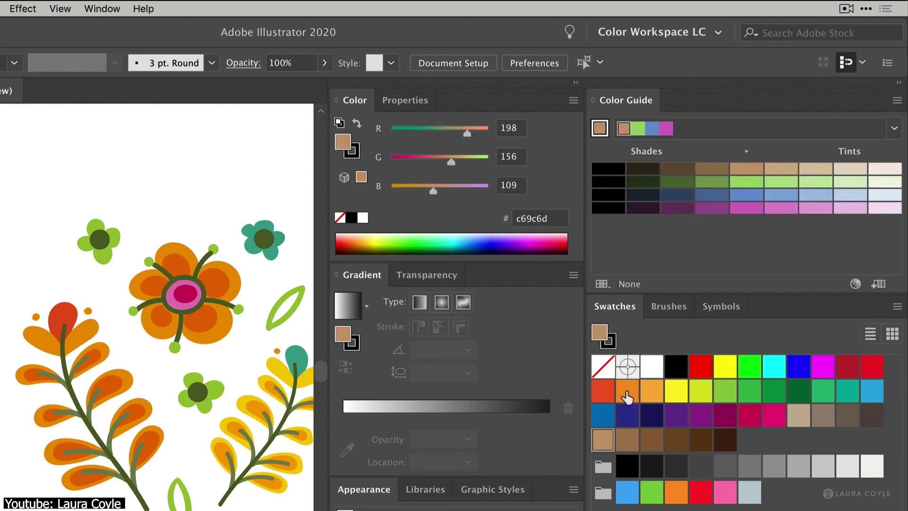
click(627, 395)
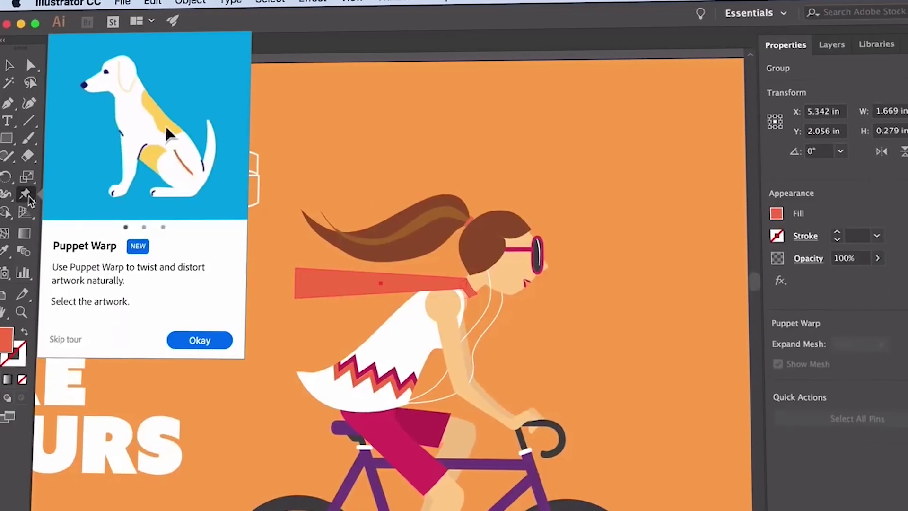
Pin the cyclist's scarf with Puppet Warp and bend it by pulling its middle down
click(195, 338)
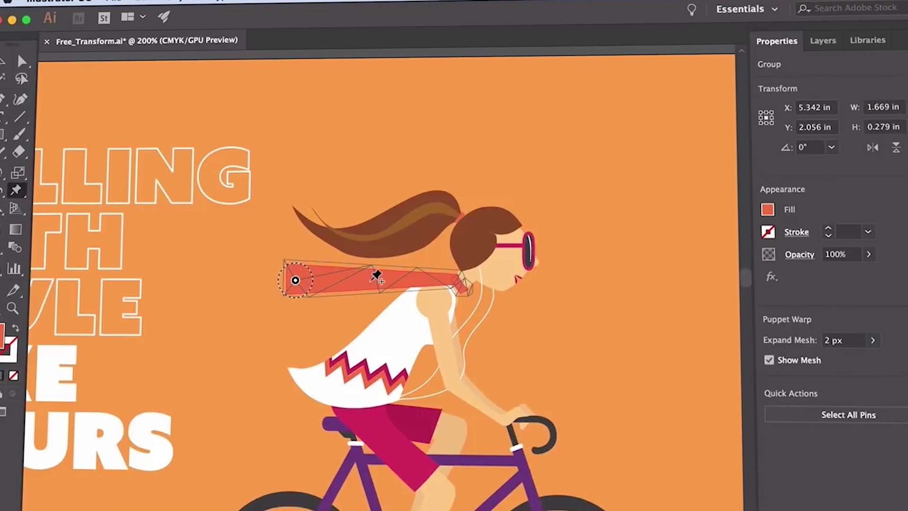
click(457, 272)
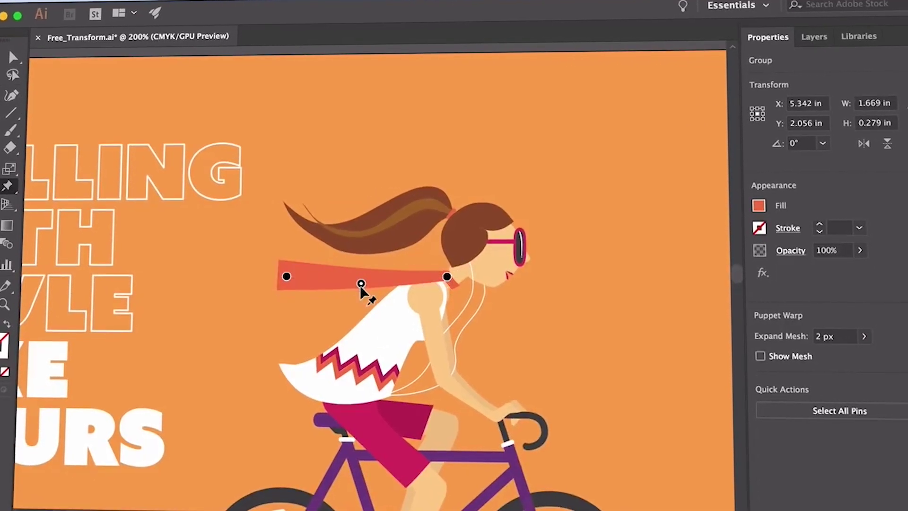
drag(364, 289, 357, 296)
click(283, 275)
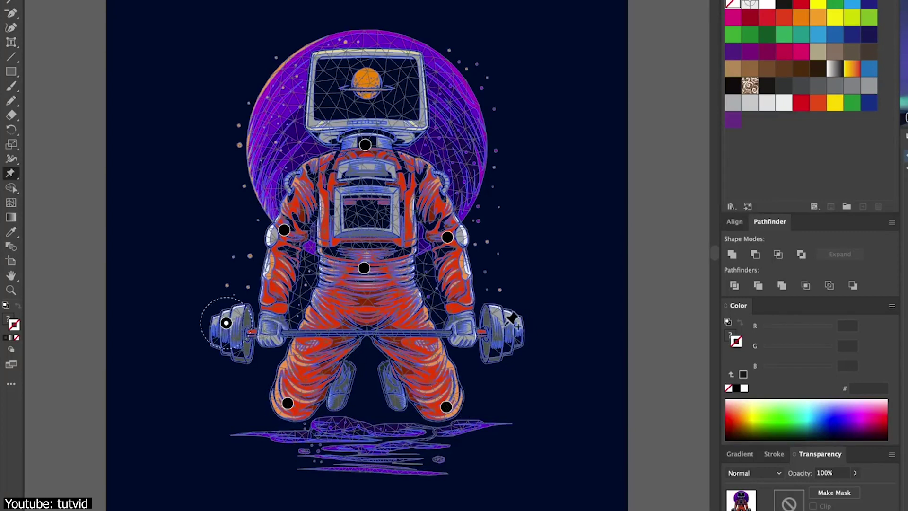
Bend the astronaut's arms, head and torso, then add and undo a pin on the archer's arrow
drag(504, 320, 506, 346)
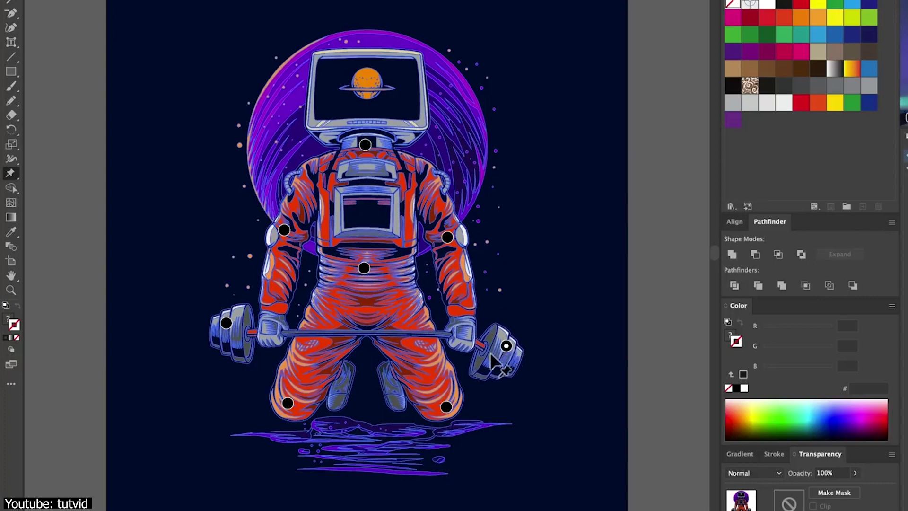
drag(226, 322, 220, 349)
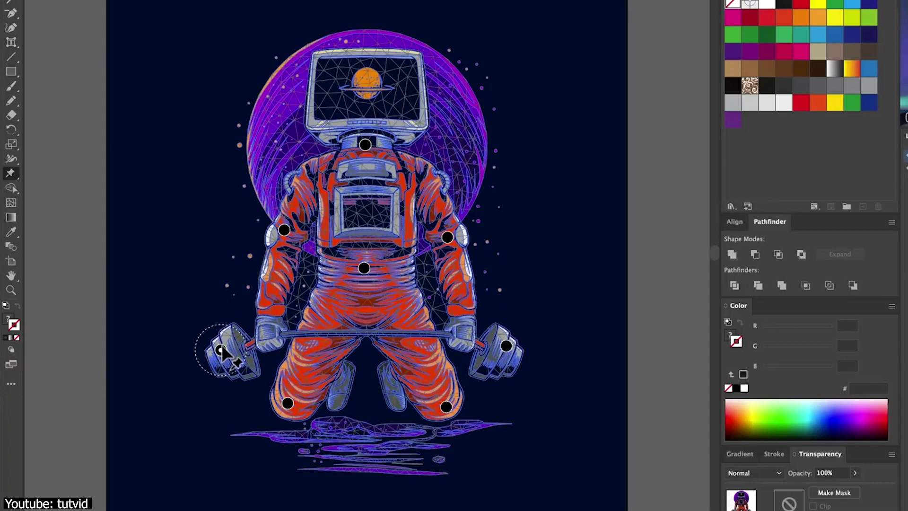
mouse_move(366, 145)
mouse_down()
mouse_move(388, 156)
mouse_move(380, 152)
mouse_up()
mouse_move(364, 267)
mouse_down()
mouse_move(376, 268)
mouse_move(366, 275)
mouse_up()
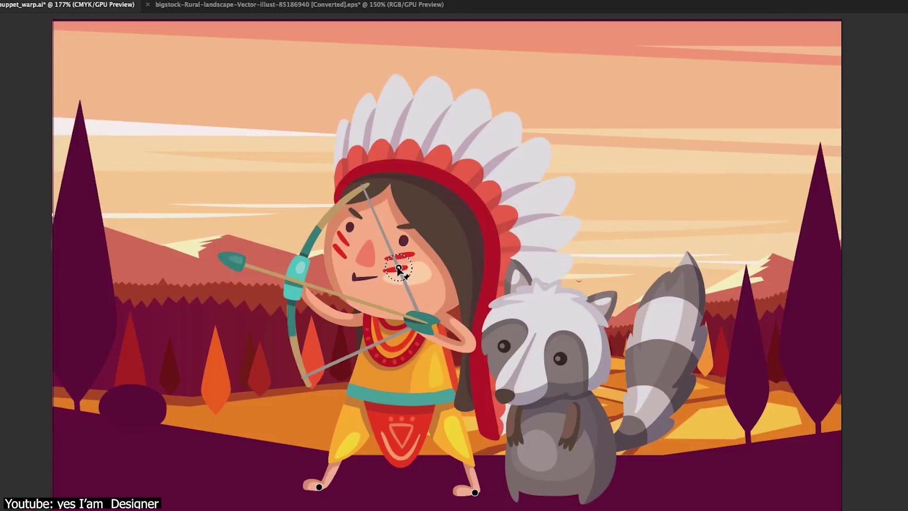
drag(399, 269, 419, 264)
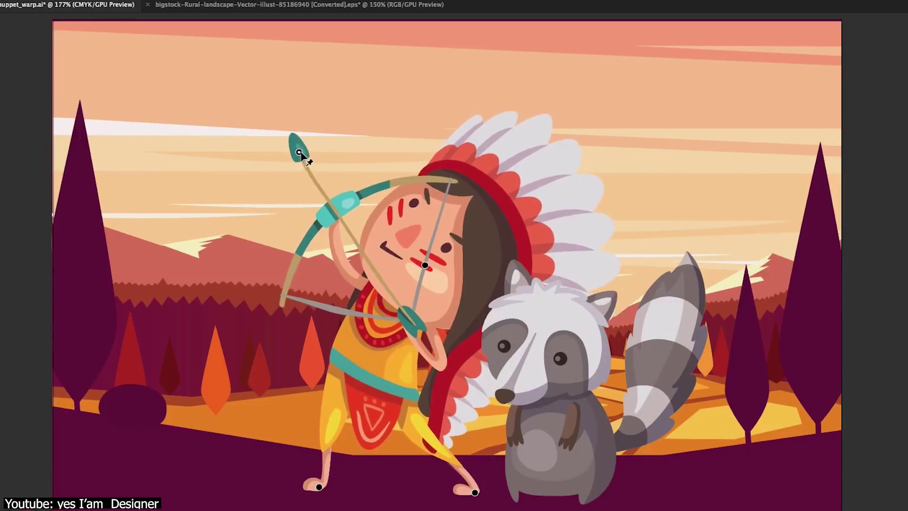
click(271, 143)
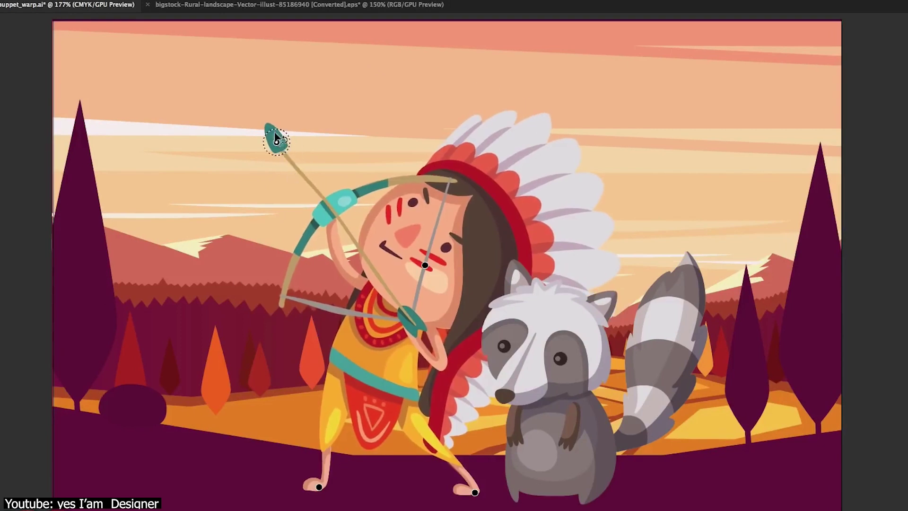
key(ctrl+z)
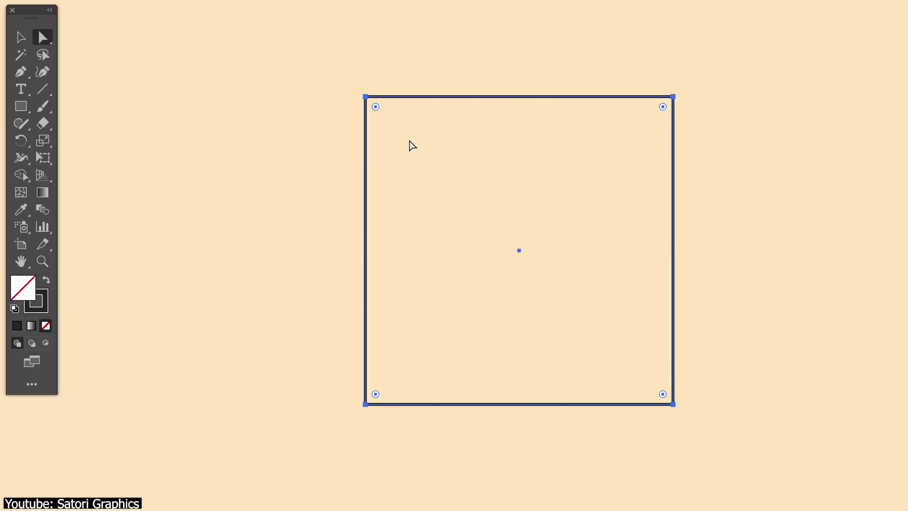
Round the square's live corners, setting the corner radius to 26 px
drag(376, 106, 506, 223)
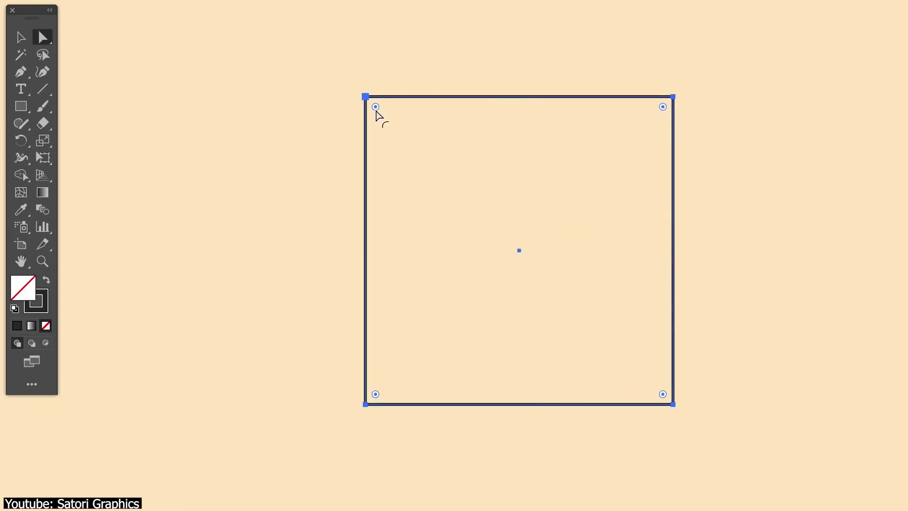
drag(425, 162, 542, 297)
double_click(377, 107)
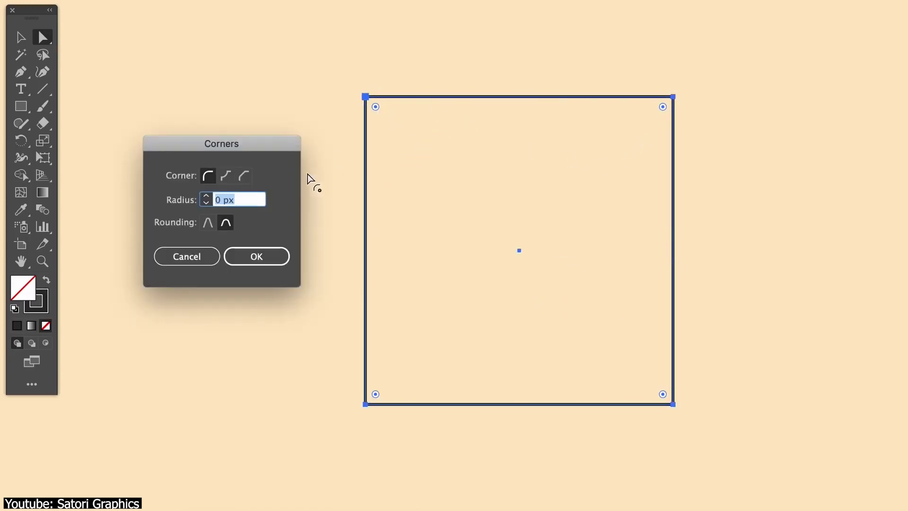
drag(268, 141, 289, 98)
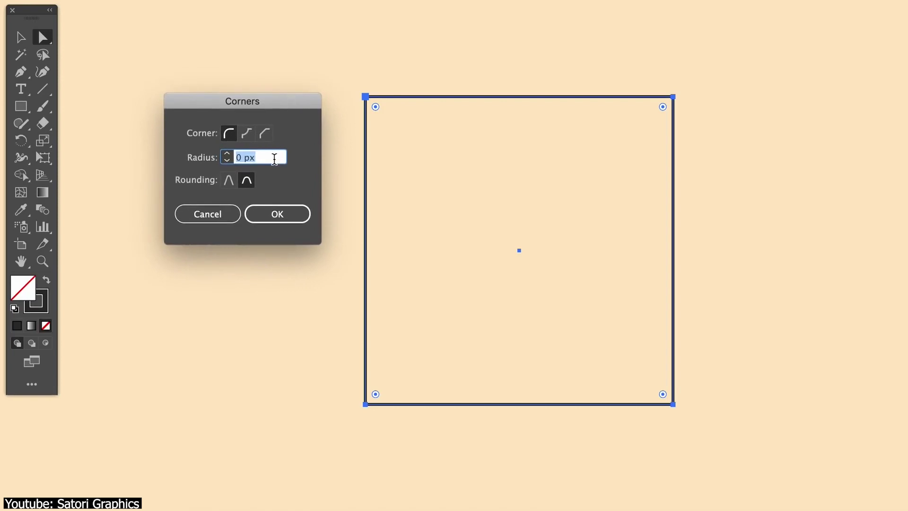
click(227, 153)
click(227, 153)
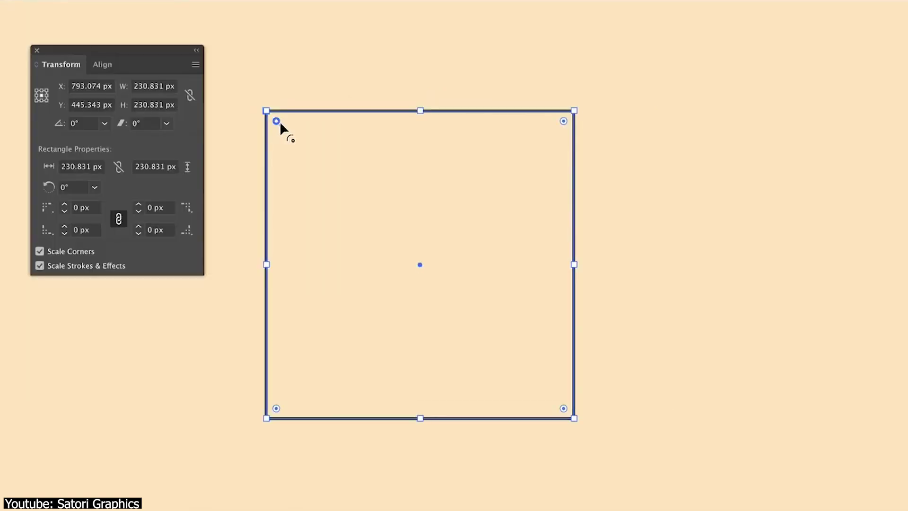
Rotate the square to 120° and shear it by -20° into a rhombus
click(105, 123)
click(125, 202)
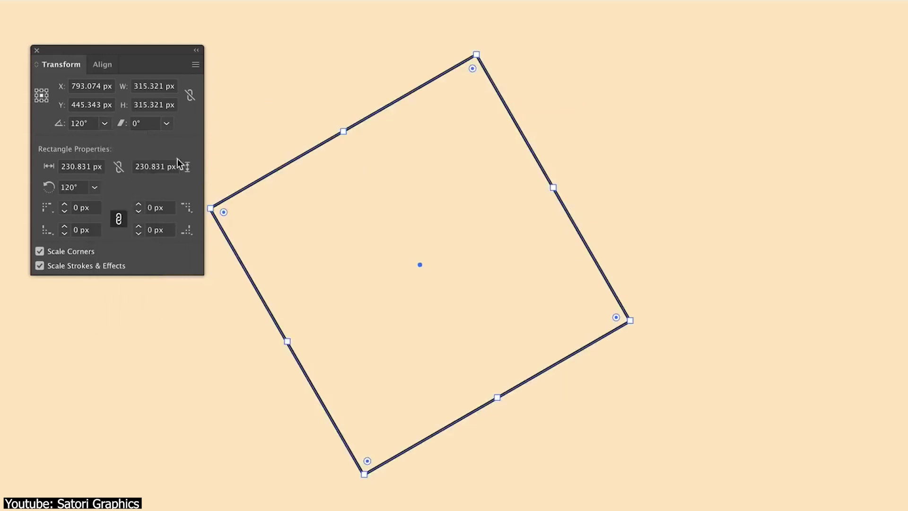
click(167, 124)
click(195, 186)
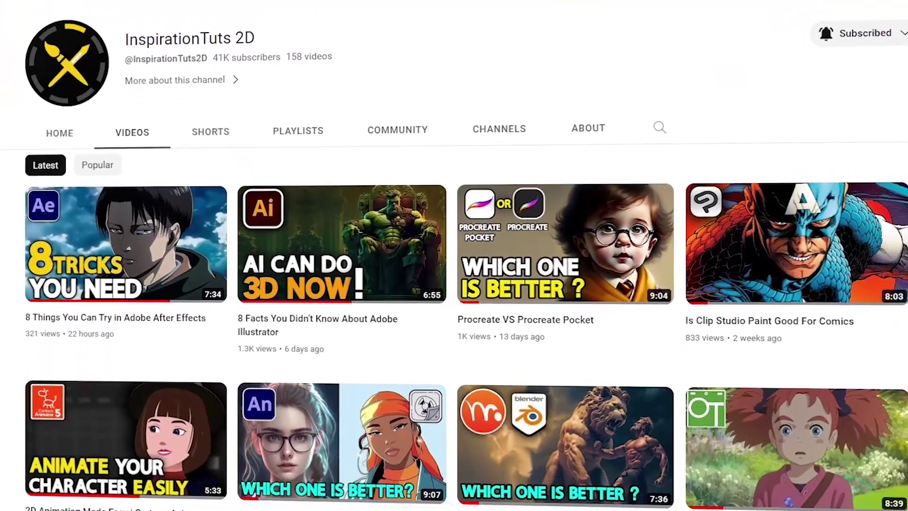
scroll(454, 255, down, 6)
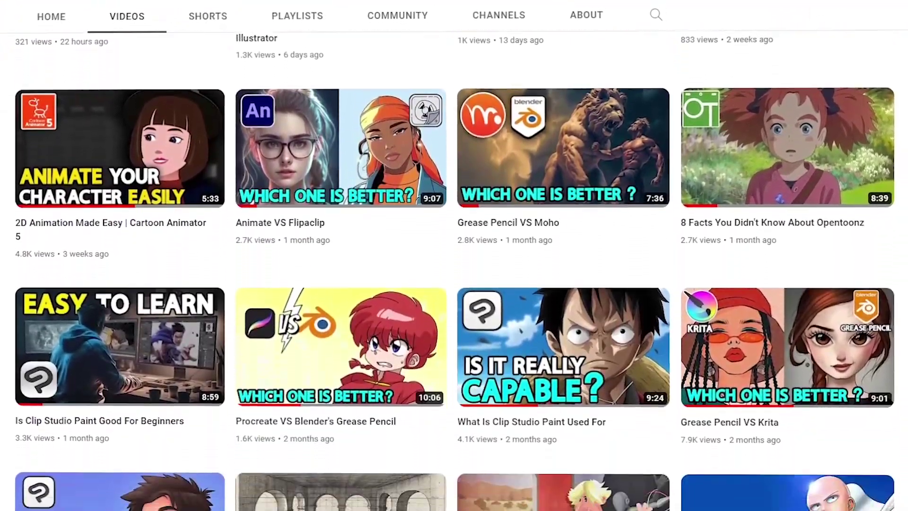
scroll(454, 256, down, 6)
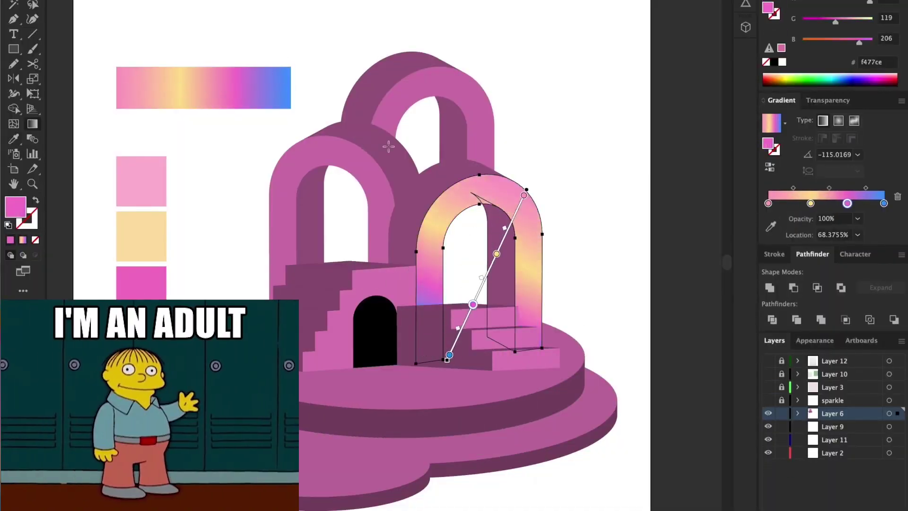
Set the back arch's gradient direction and thicken the circle's gradient stroke to 88 pt
click(468, 98)
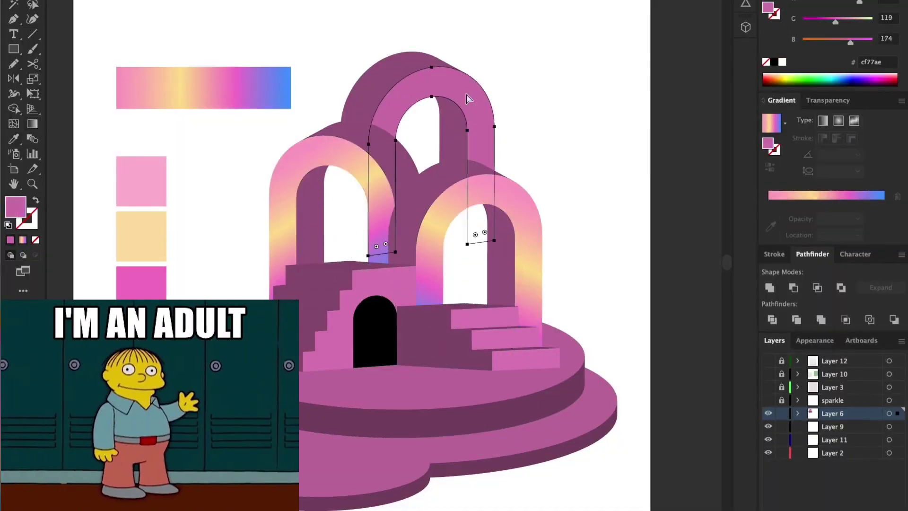
drag(342, 184, 446, 96)
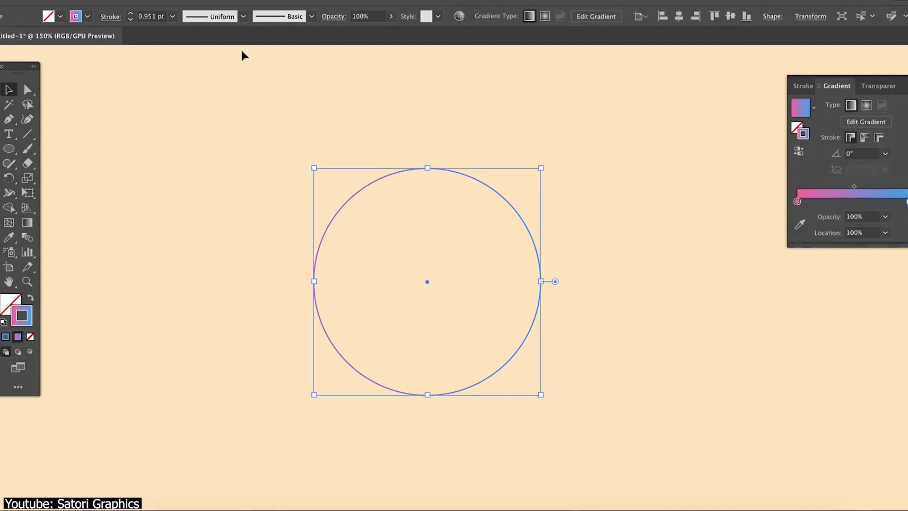
click(132, 15)
drag(132, 16, 133, 17)
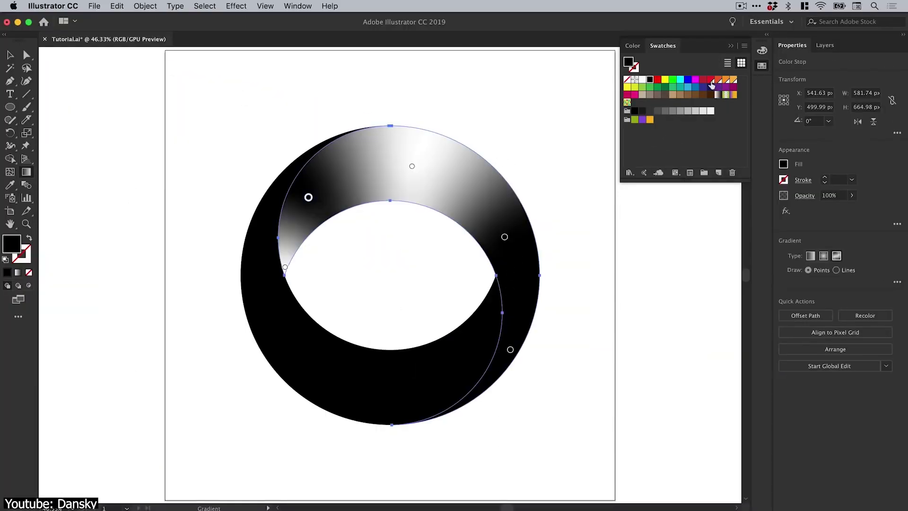
Colour the ring's freeform gradient points red through orange and reposition two points
click(710, 80)
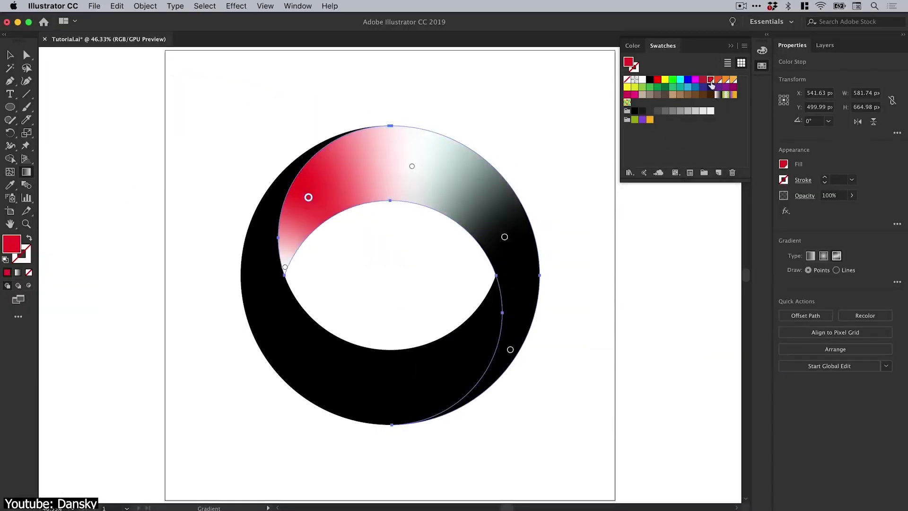
click(719, 79)
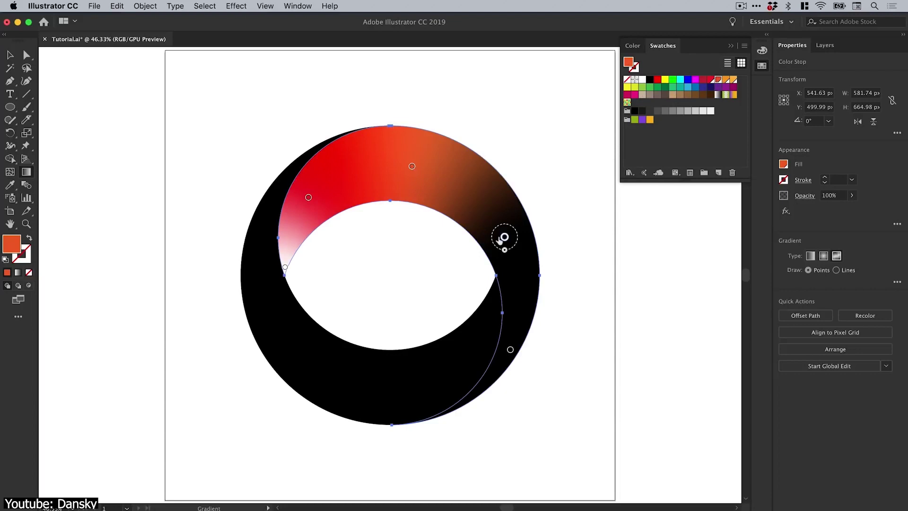
click(725, 80)
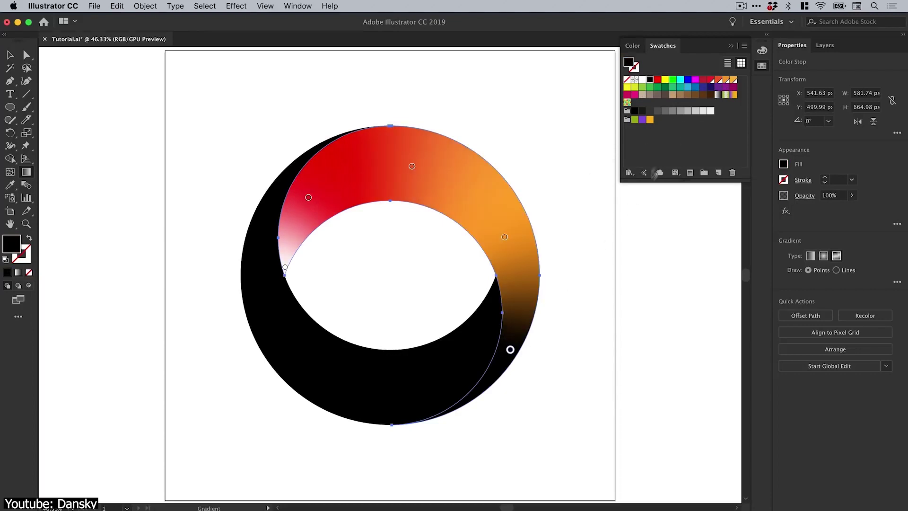
click(733, 80)
drag(309, 197, 295, 238)
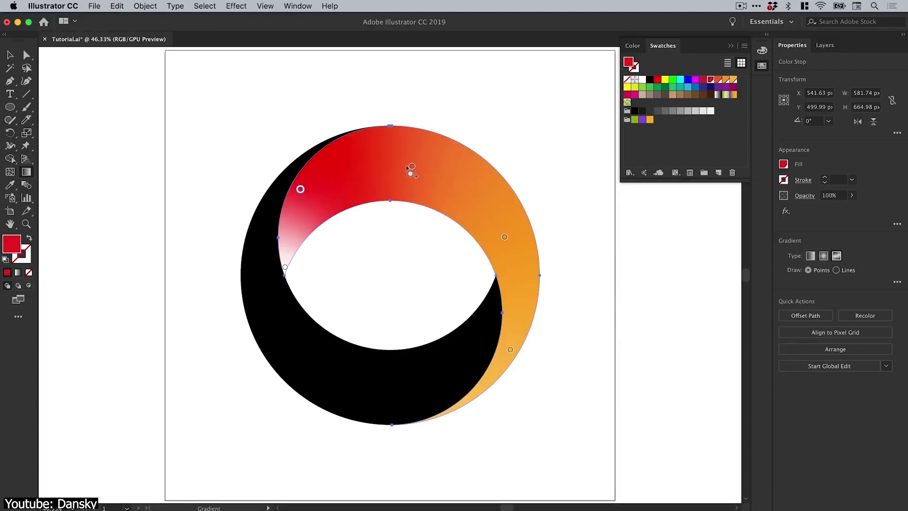
mouse_move(407, 169)
mouse_down()
mouse_move(354, 173)
mouse_move(407, 174)
mouse_up()
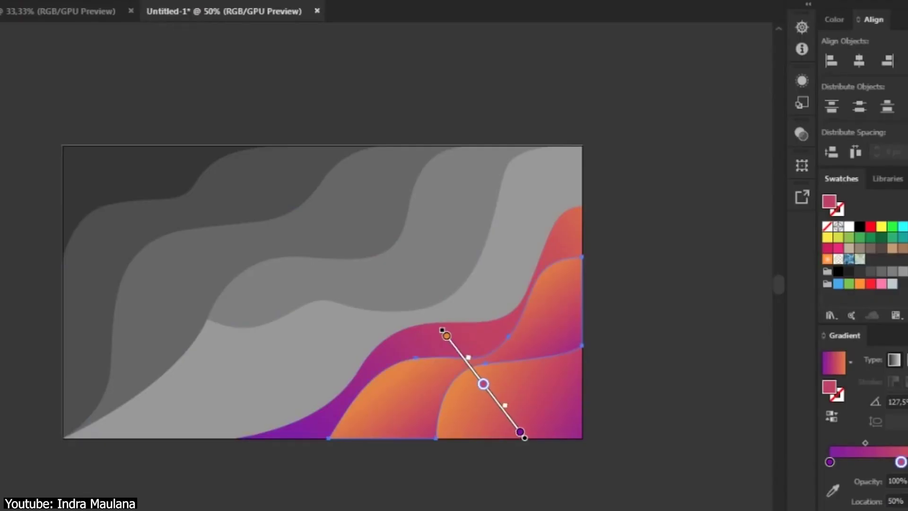
Give both light-grey waves the magenta wave's purple-orange gradient, angled from lower-left to upper-right
click(223, 410)
key(i)
click(408, 359)
key(g)
drag(66, 464, 701, 96)
click(331, 213)
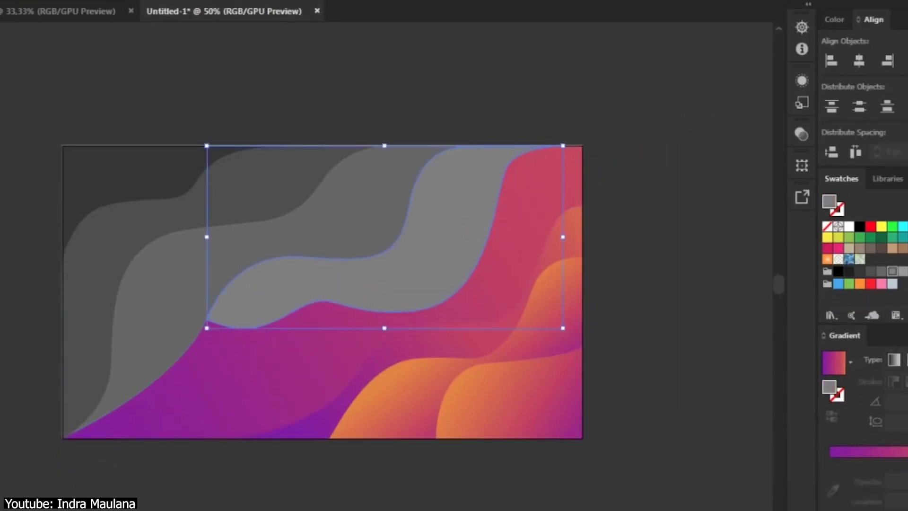
click(541, 110)
mouse_move(217, 312)
mouse_down()
mouse_move(527, 158)
mouse_move(605, 149)
mouse_up()
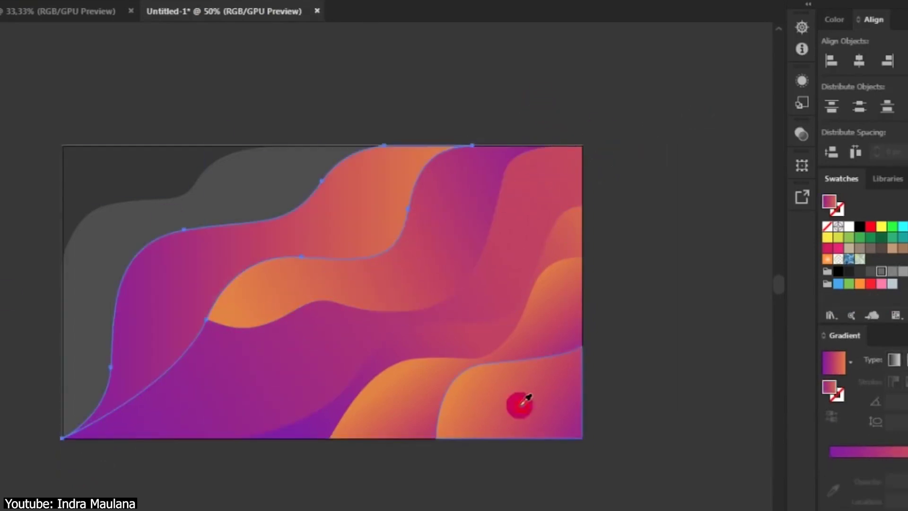
Apply the purple-pink gradient to the dark-grey top-left shape and redraw it orange to purple toward the top edge
click(65, 169)
key(period)
key(g)
drag(92, 142, 230, 182)
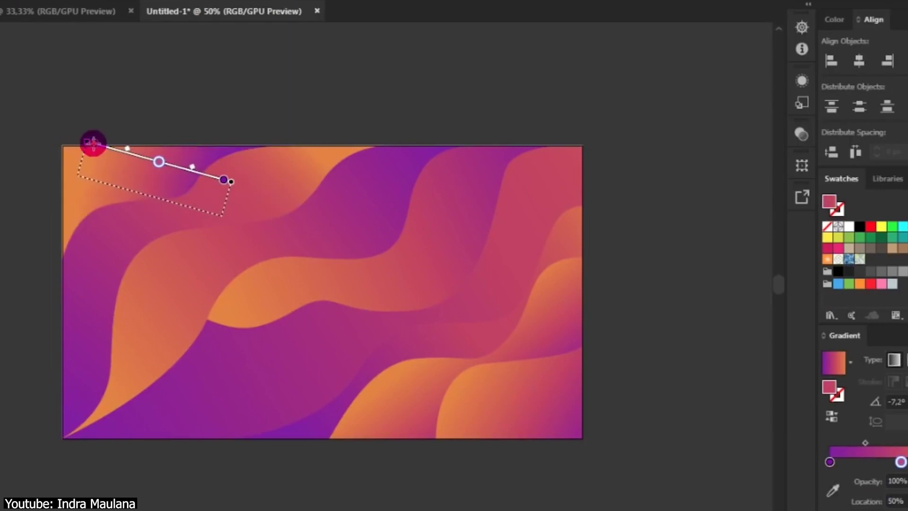
drag(77, 189, 131, 256)
drag(71, 181, 82, 154)
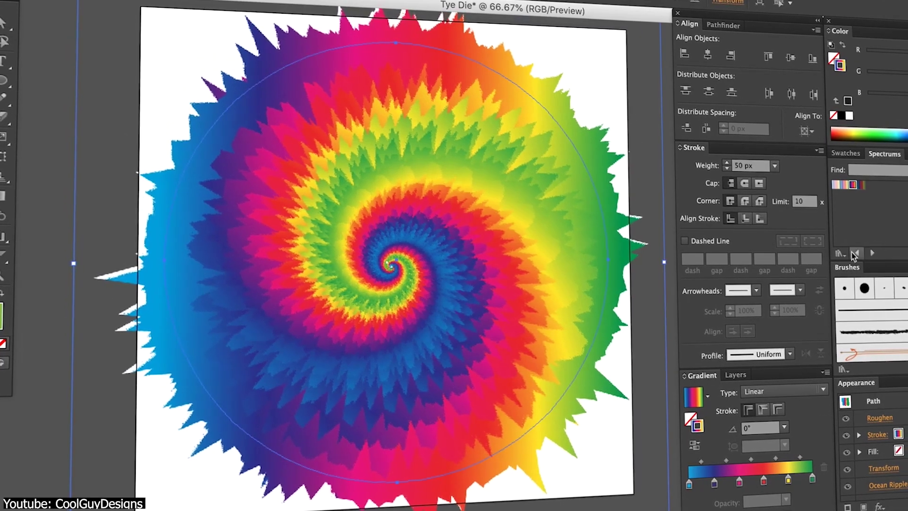
Try the Skintones and Neutrals swatch libraries on the spiral, then revert it to its rainbow colours
click(866, 254)
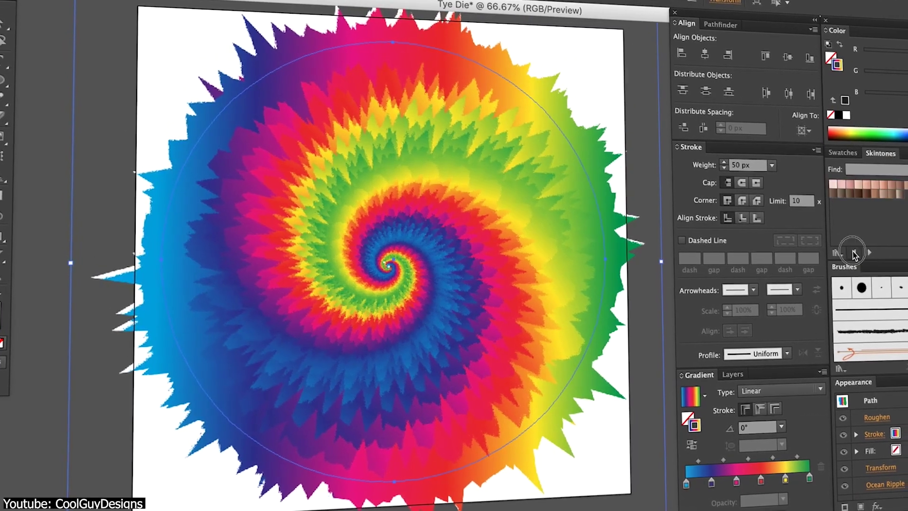
click(854, 254)
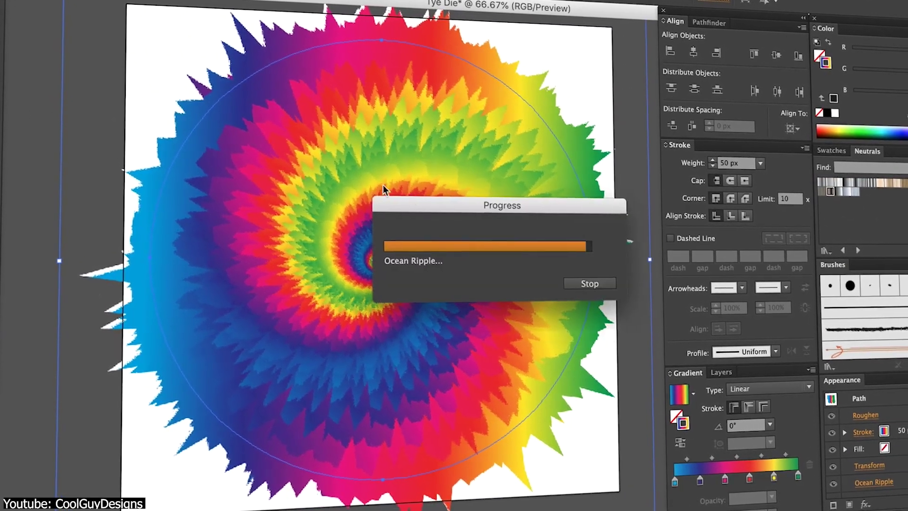
key(ctrl+z)
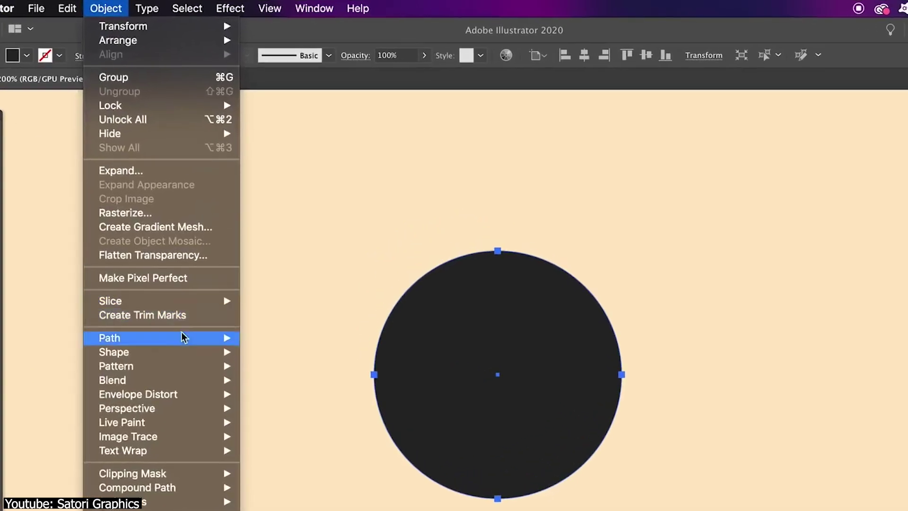
Add anchor points to the circle, then drag the Pucker & Bloat slider from 34% through -13% and -55% toward spiky -200%
mouse_move(222, 337)
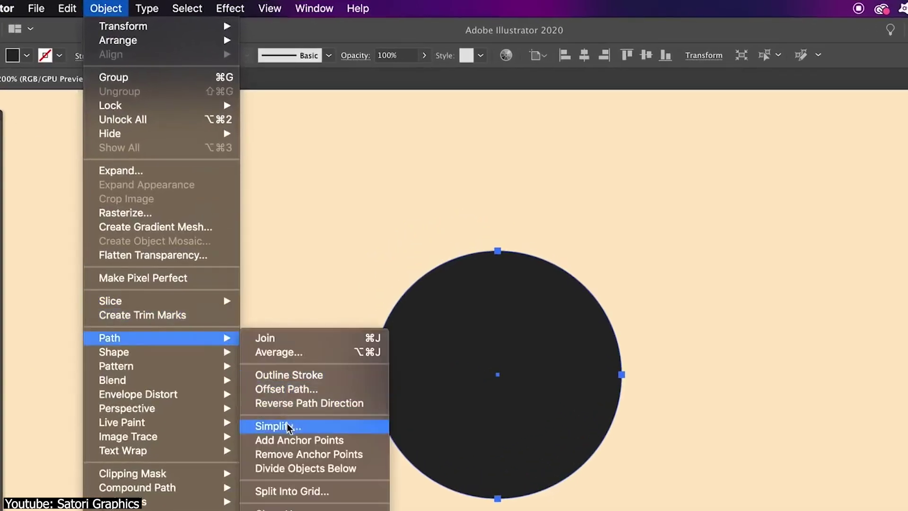
click(349, 447)
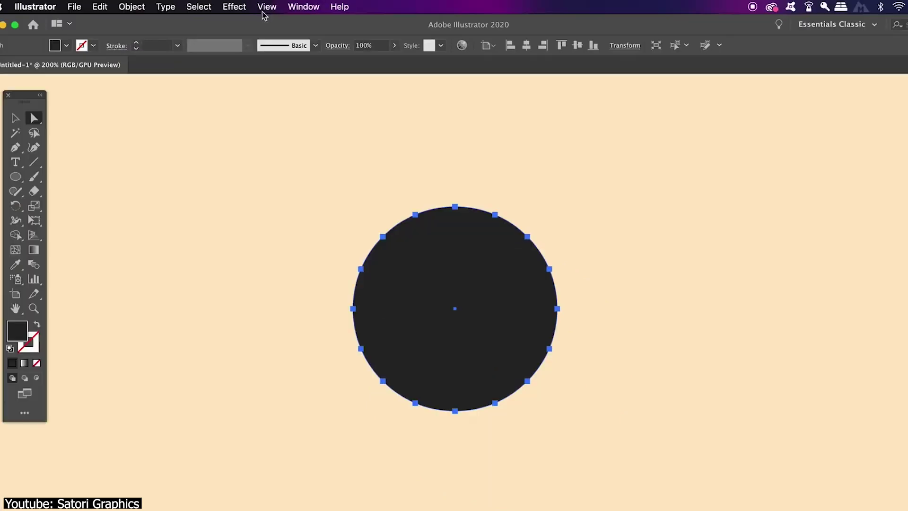
click(234, 6)
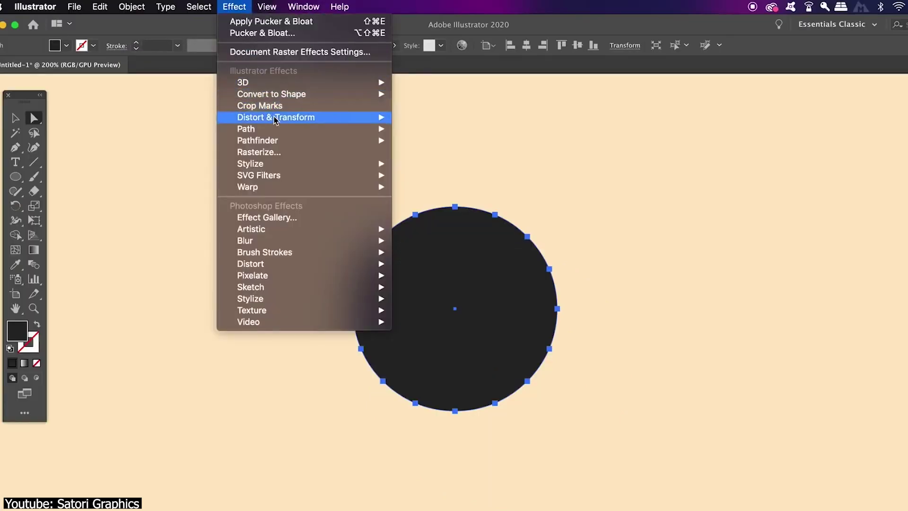
mouse_move(344, 121)
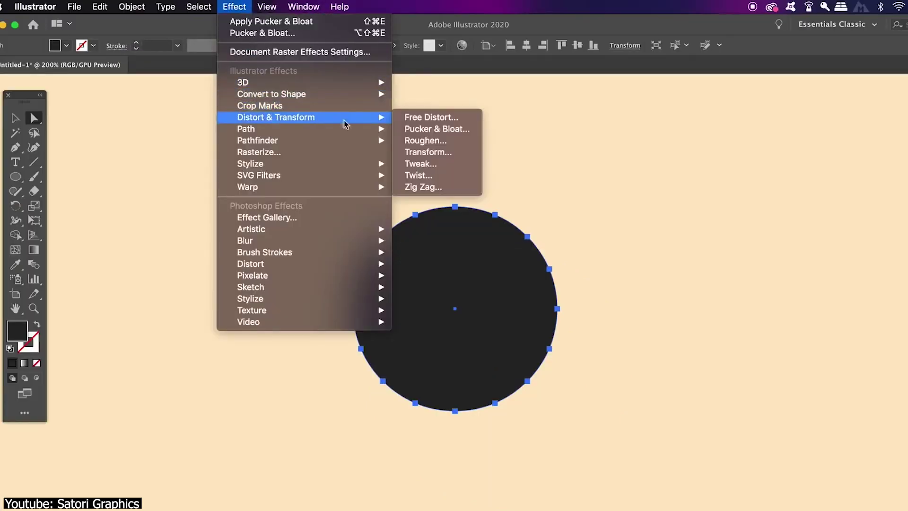
click(460, 134)
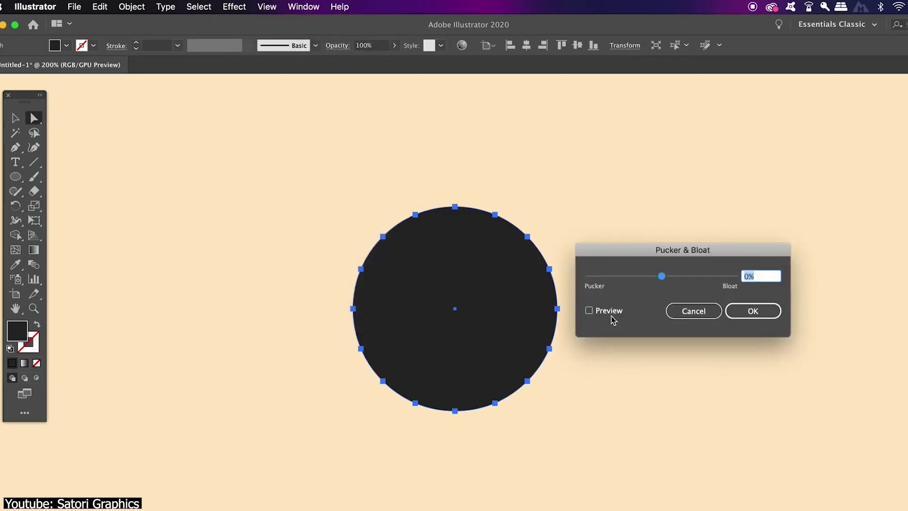
drag(642, 257, 774, 383)
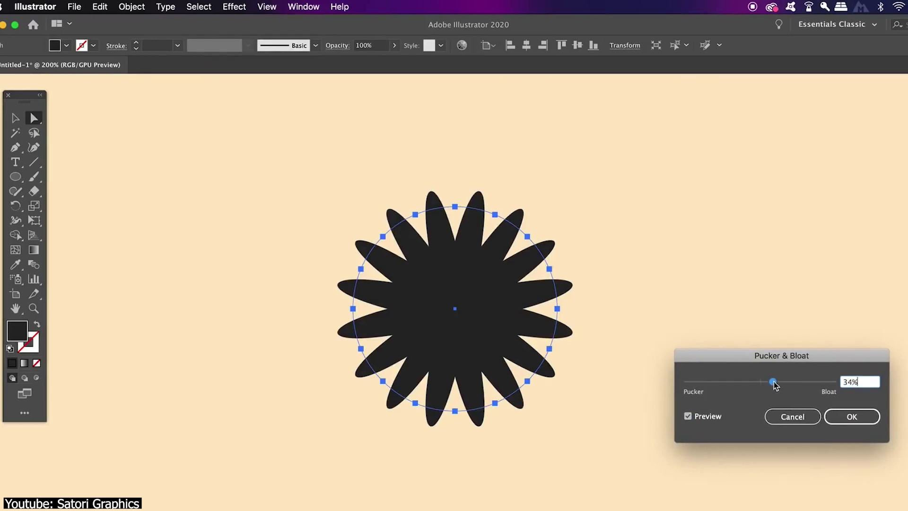
drag(761, 384, 758, 384)
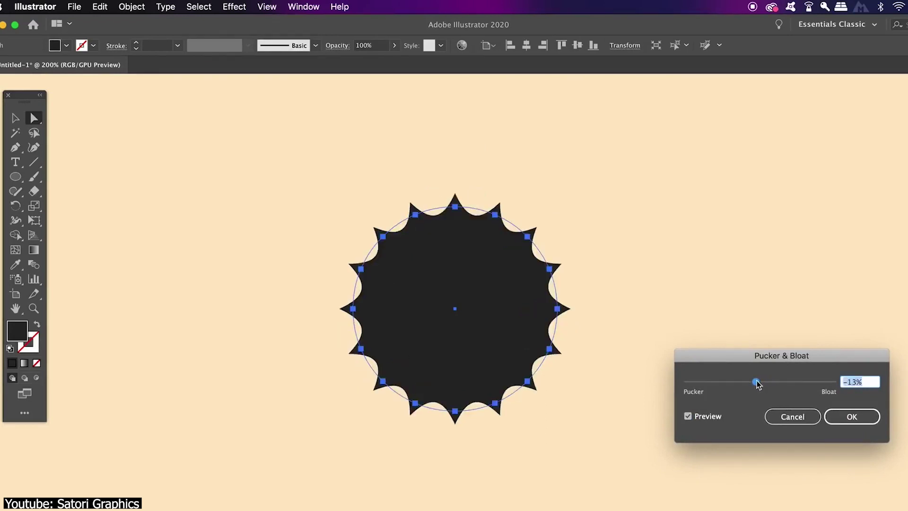
drag(758, 385, 688, 383)
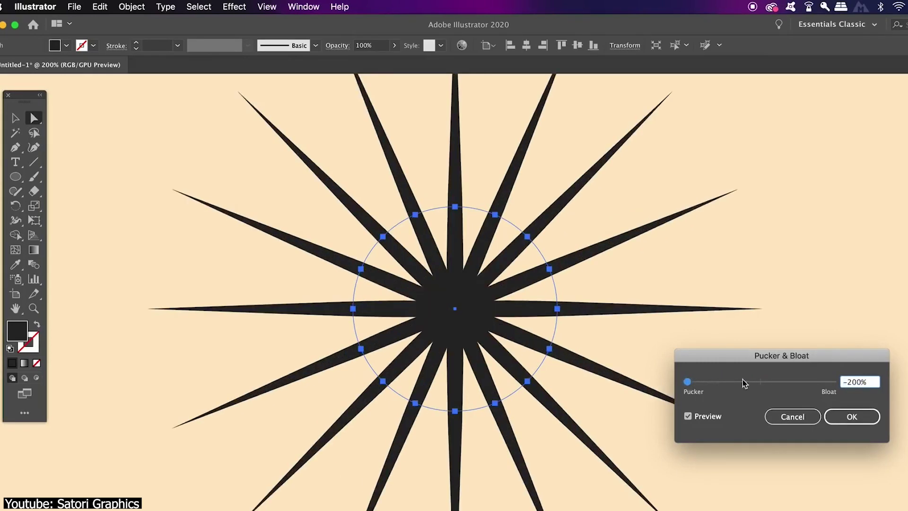